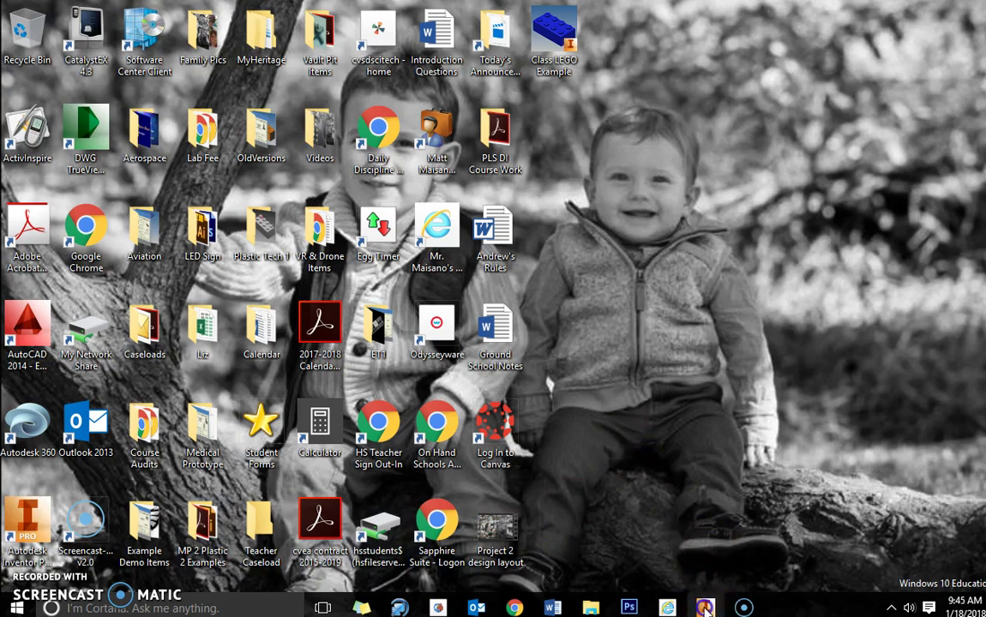
- Return to Inventor with the brick model open and create a new blank drawing, Drawing1
click(708, 607)
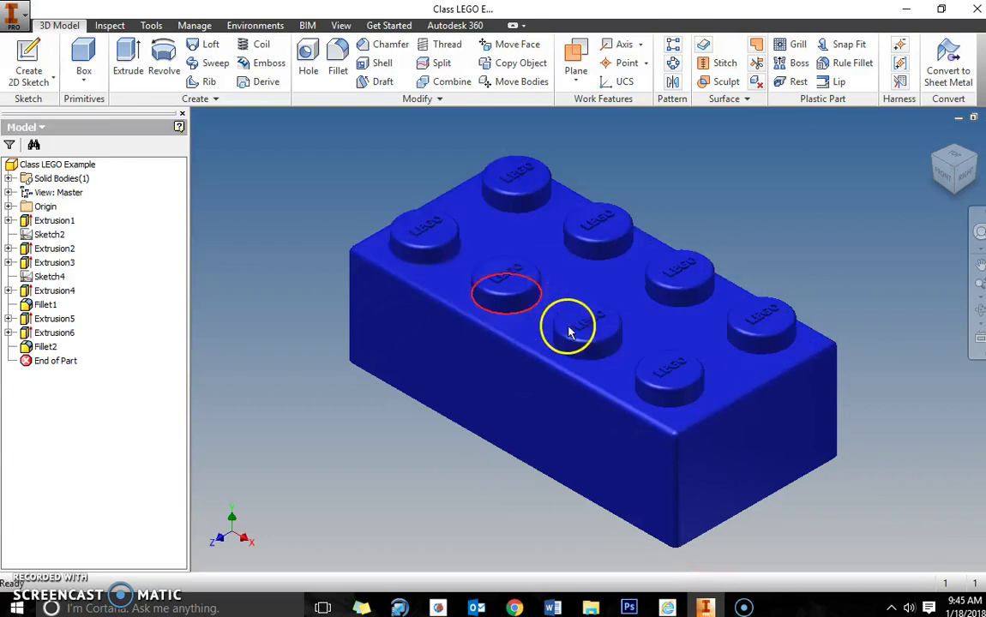
click(10, 15)
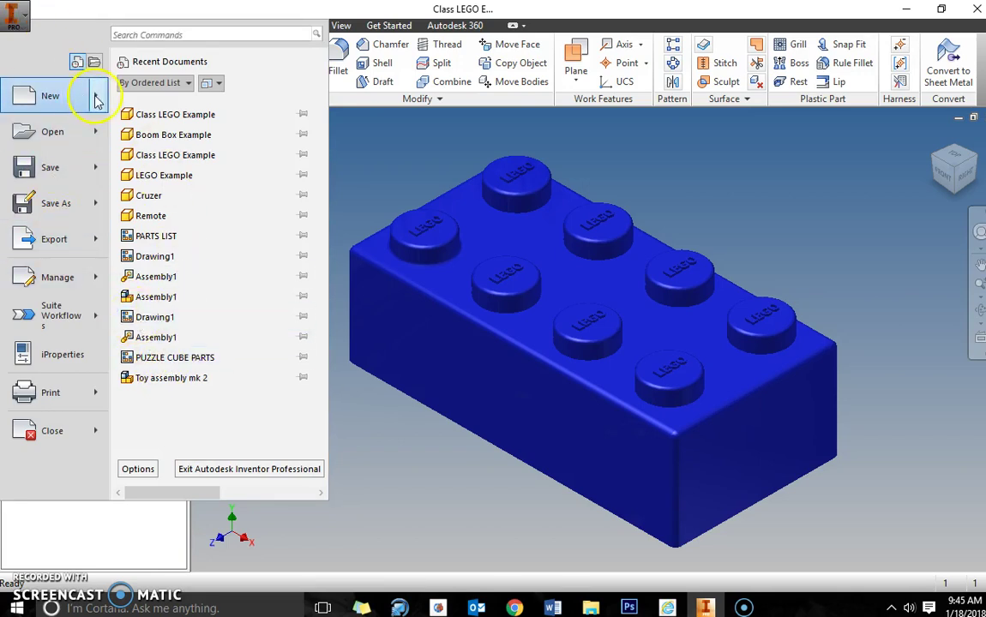
mouse_move(94, 98)
click(170, 197)
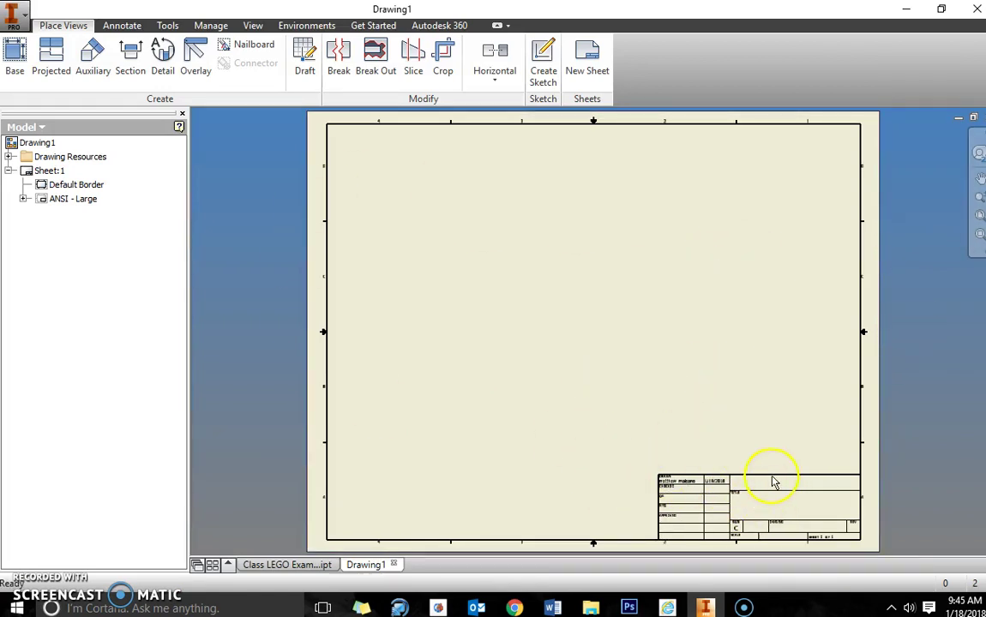
- Change Sheet:1 to A size, 8.5 x 11 inches, landscape
click(459, 290)
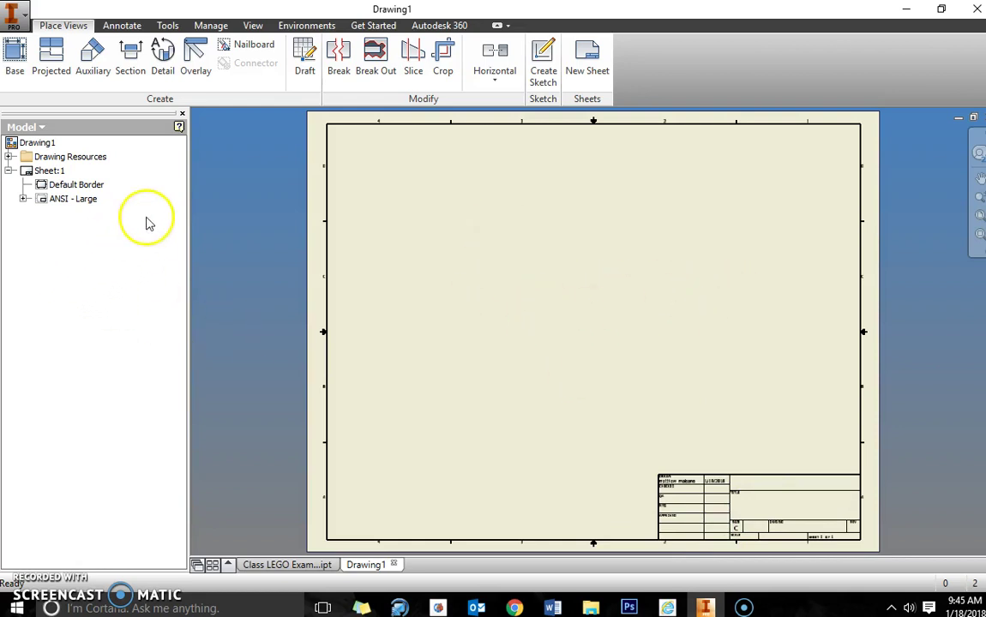
right_click(28, 173)
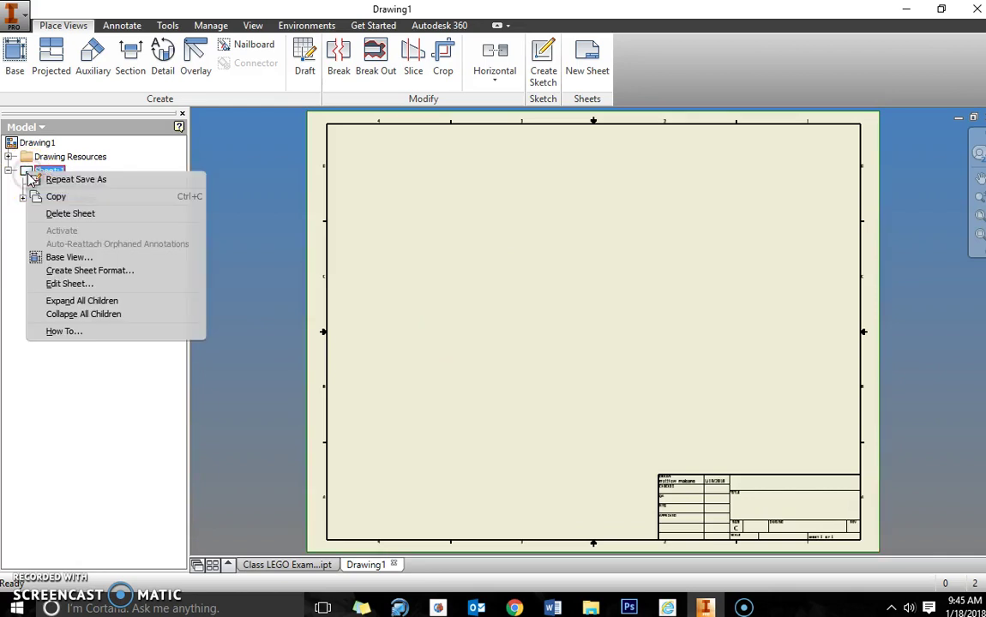
click(65, 284)
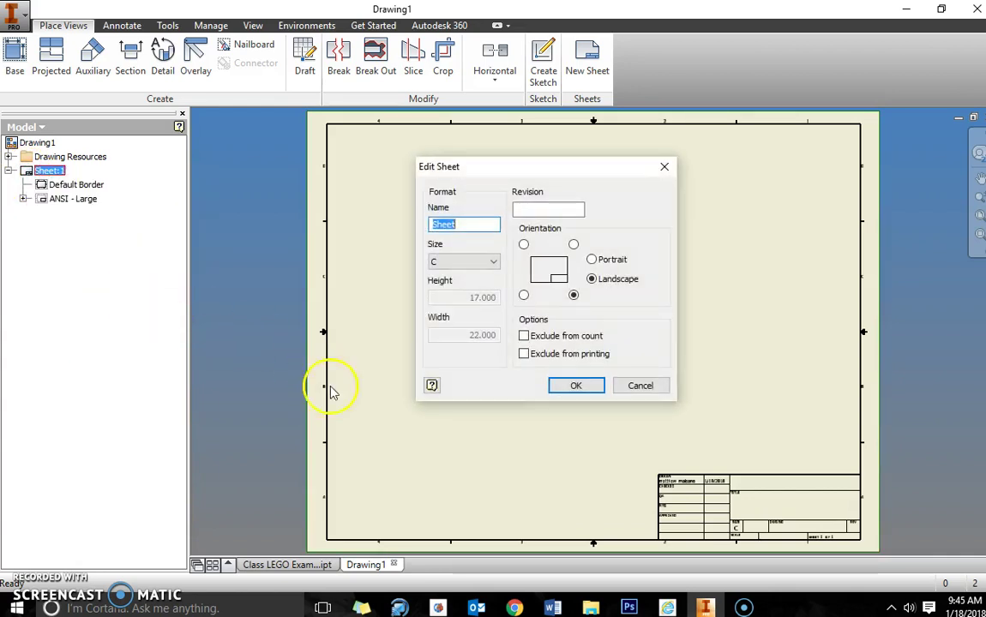
click(457, 262)
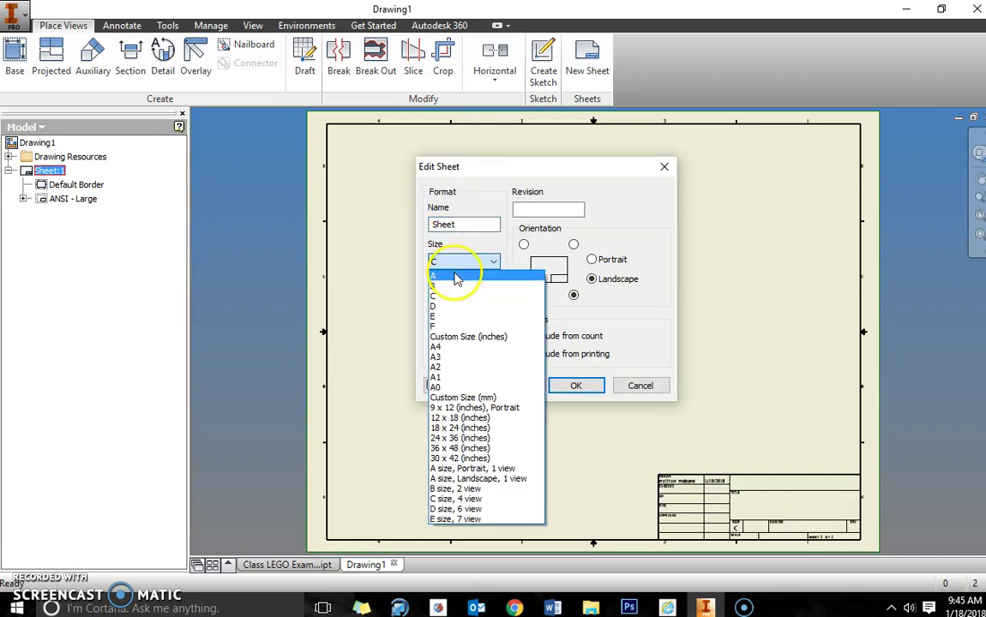
click(457, 276)
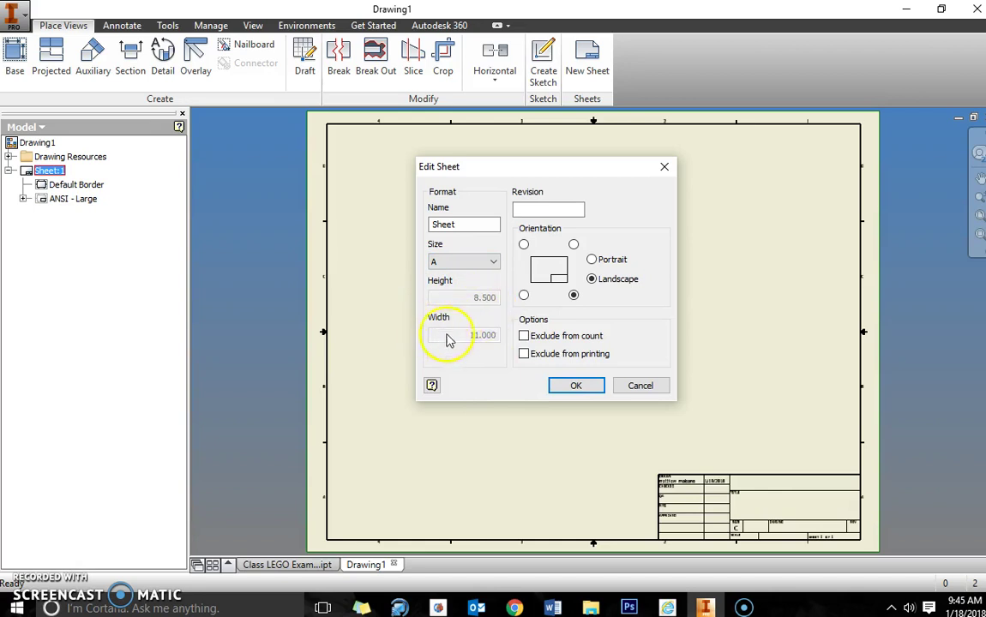
click(553, 387)
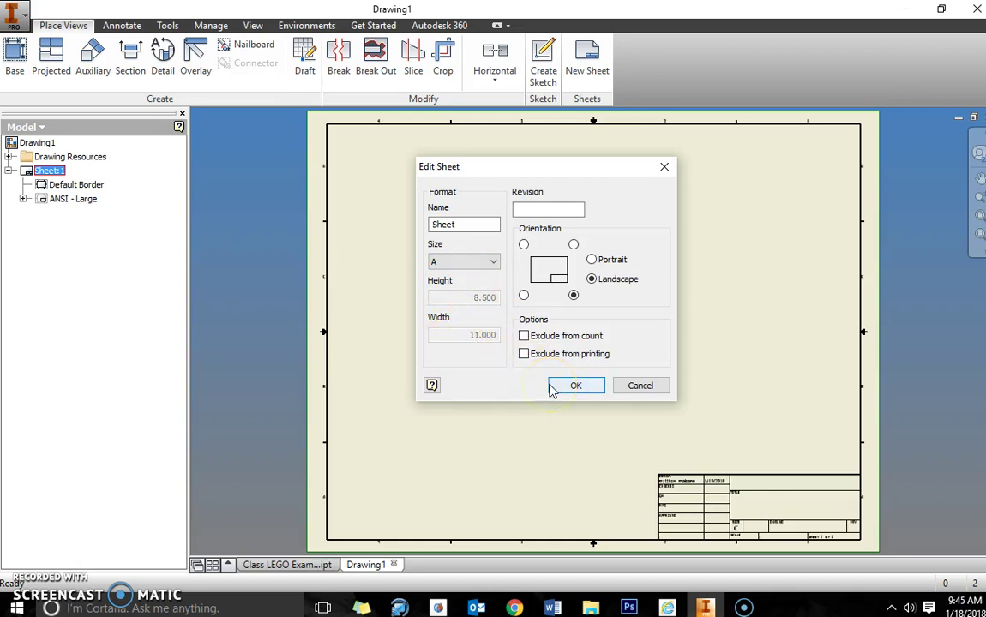
click(553, 387)
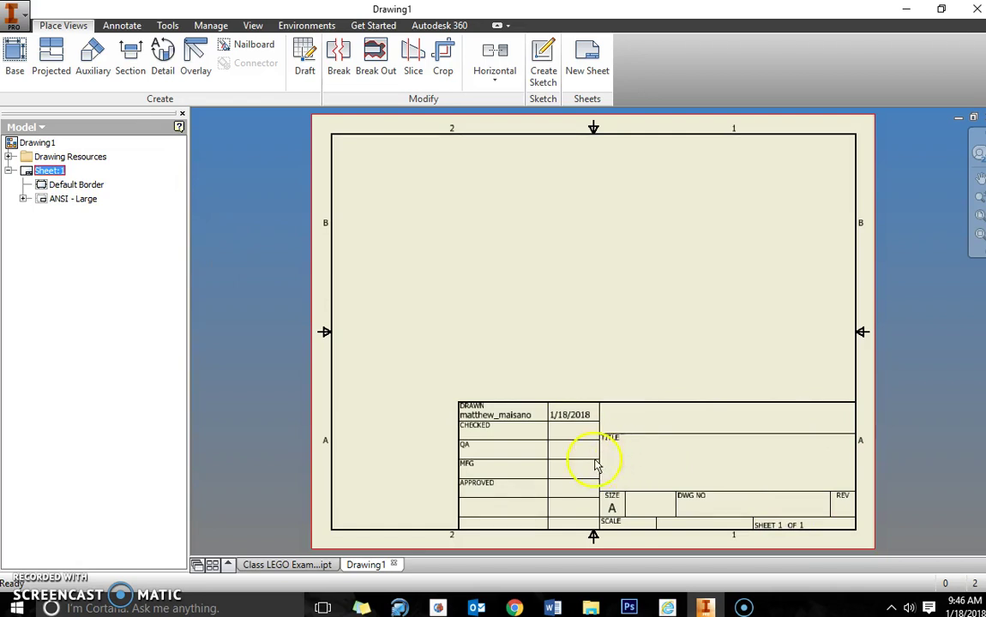
- Open Drawing1's iProperties on the Summary tab
right_click(29, 147)
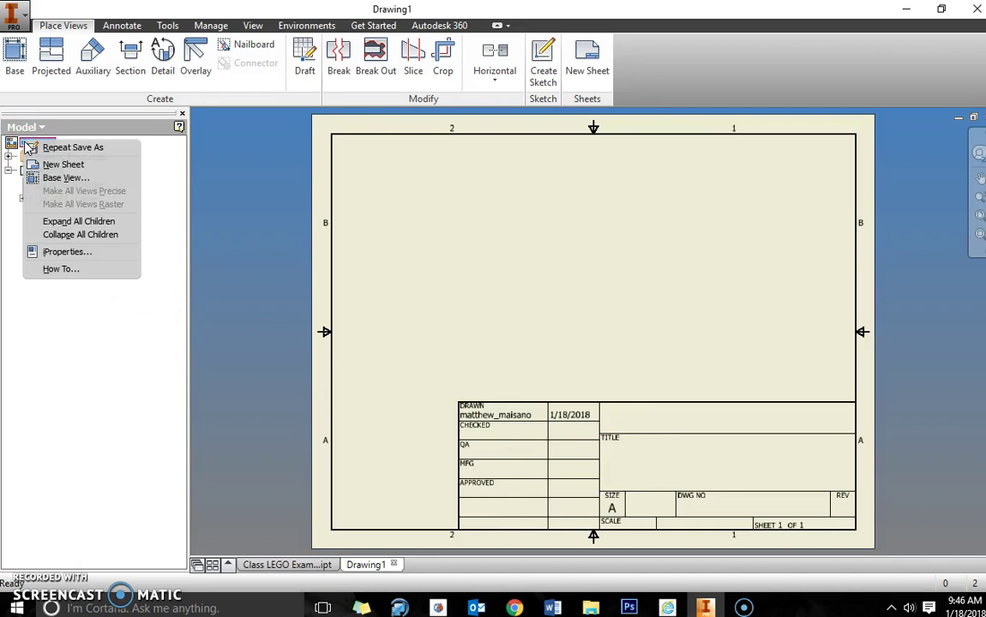
click(16, 149)
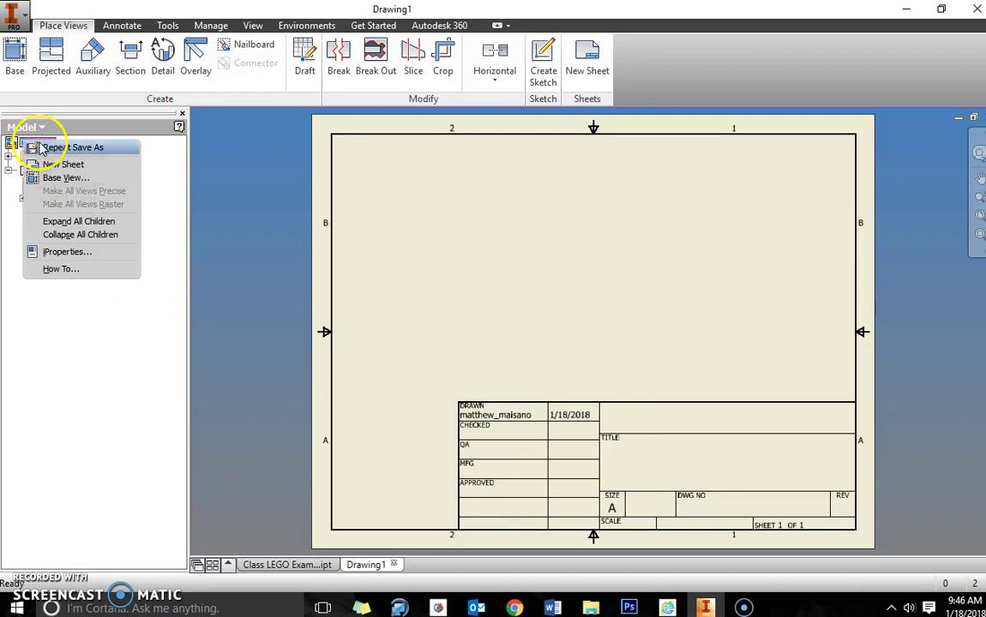
click(66, 253)
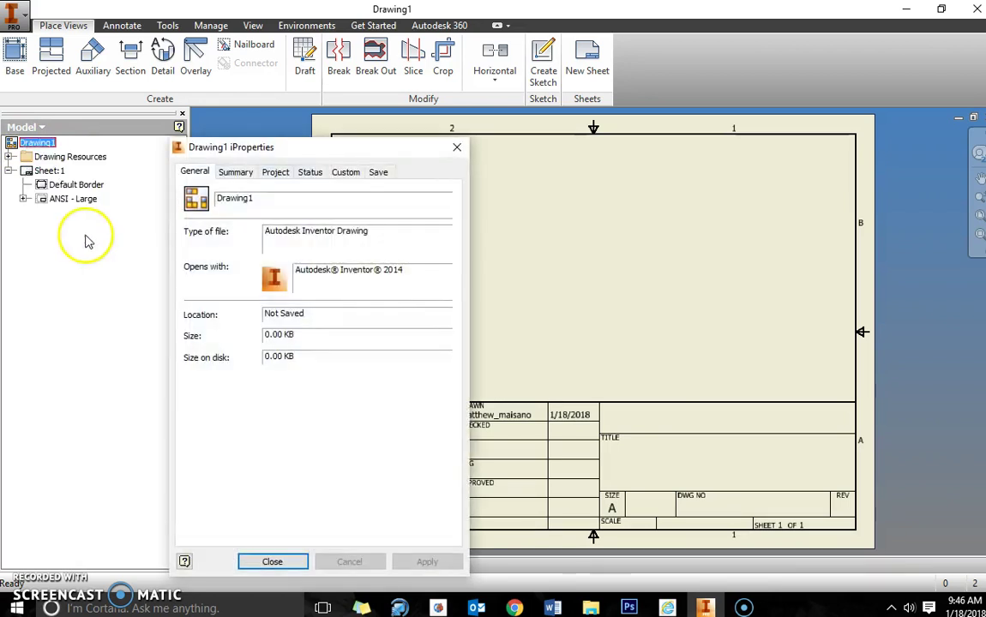
click(236, 173)
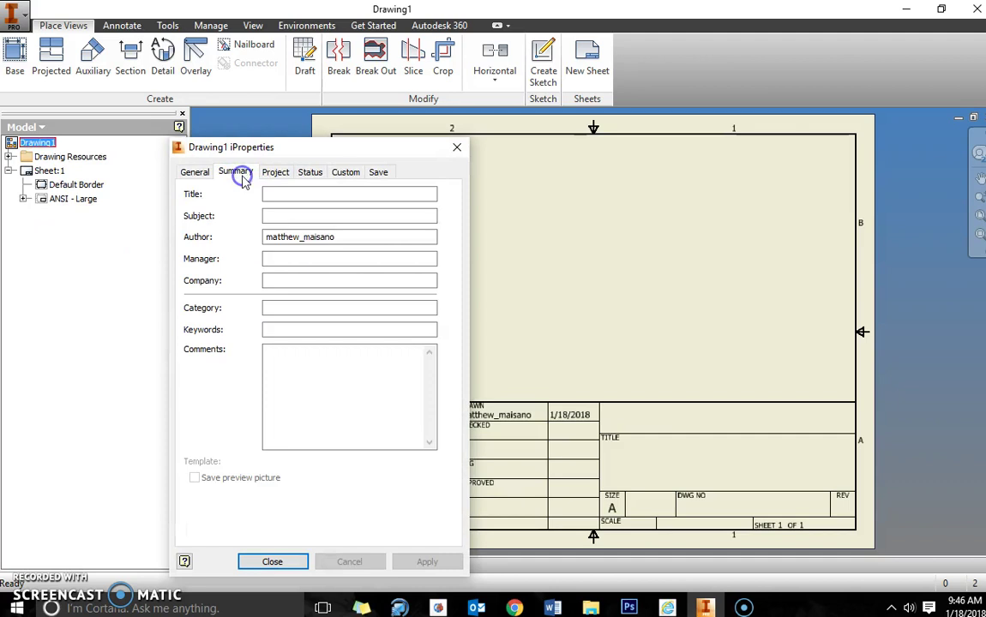
- Enter title GAME PIECE CHALLENGE, subject and company PLASTIC TECH 1, and the manager's initials, then apply
click(275, 194)
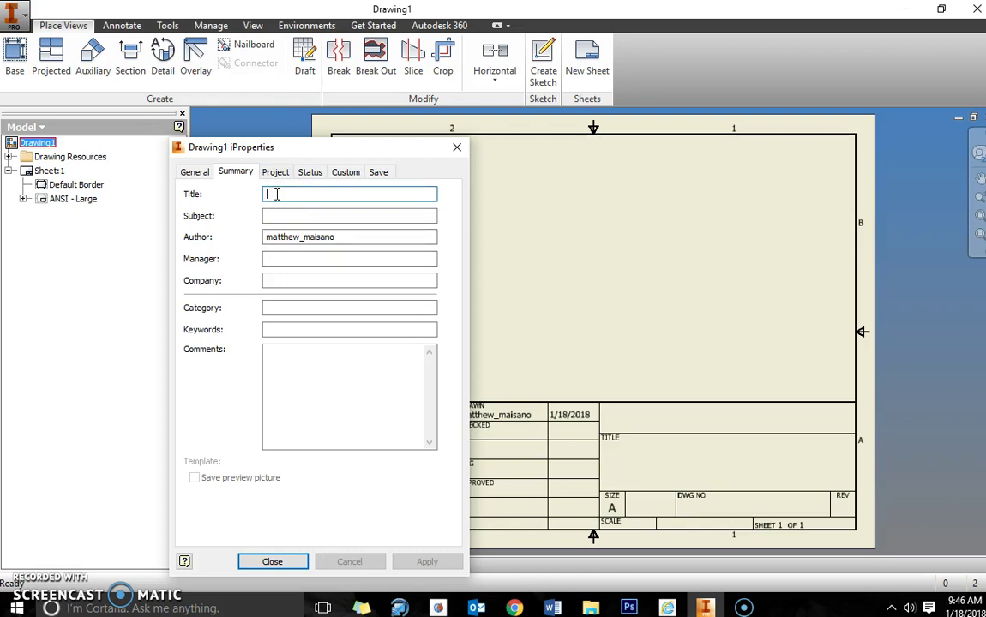
text(GAME PIECE CHALLENGE)
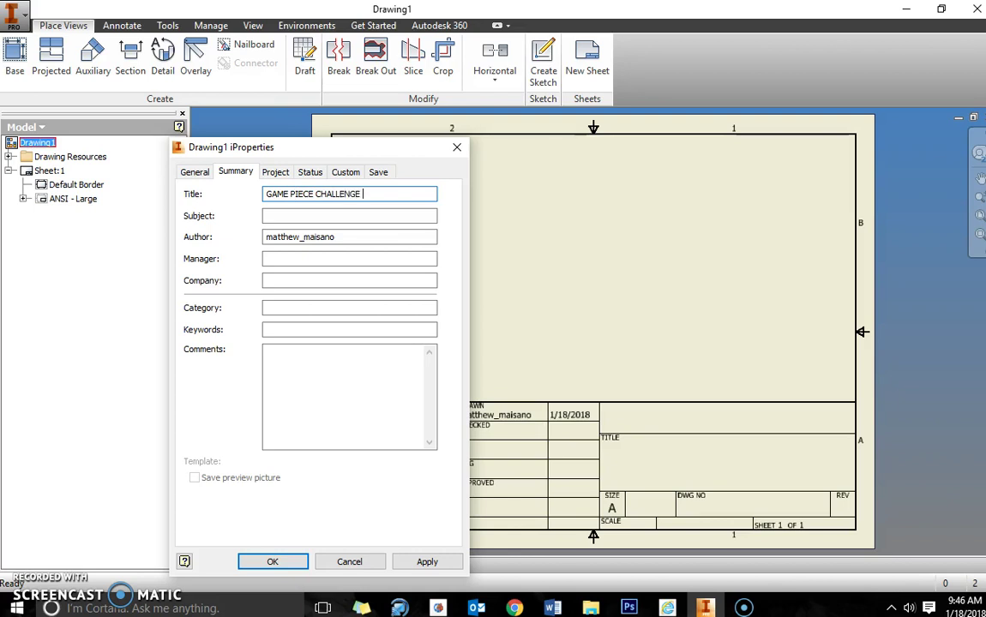
click(298, 216)
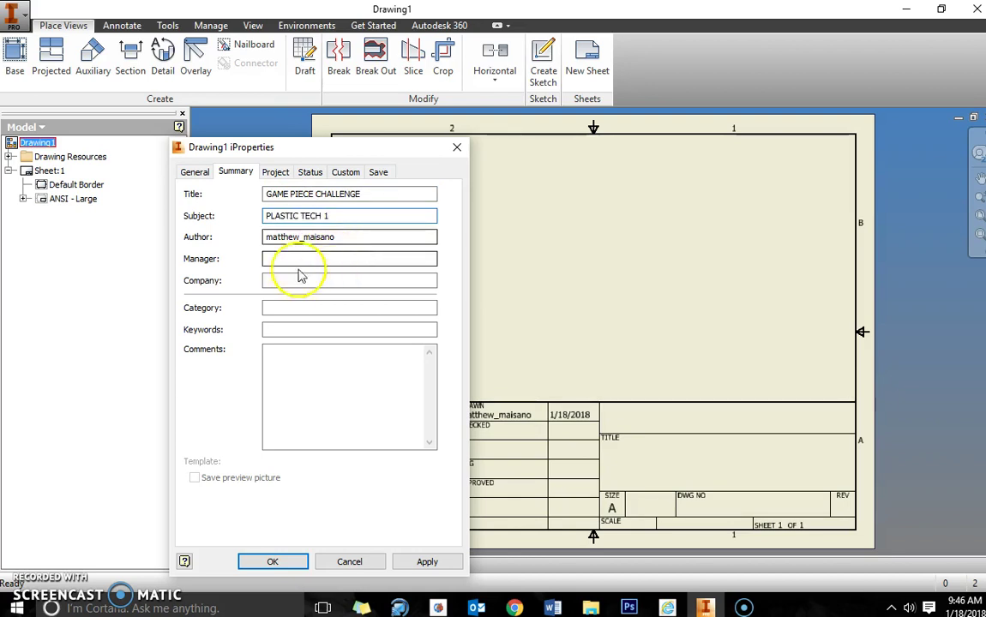
click(288, 258)
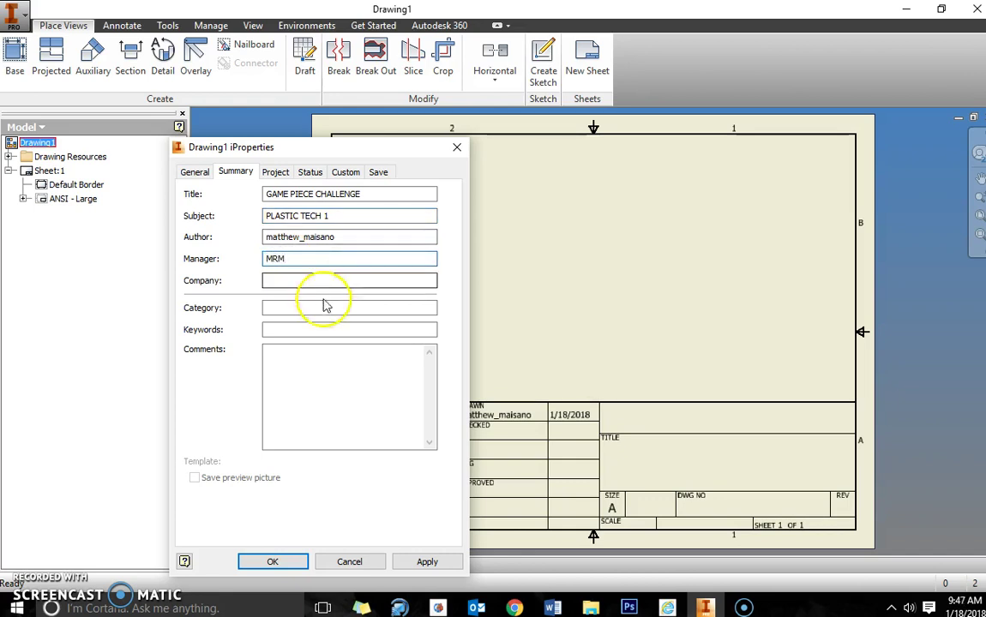
click(352, 280)
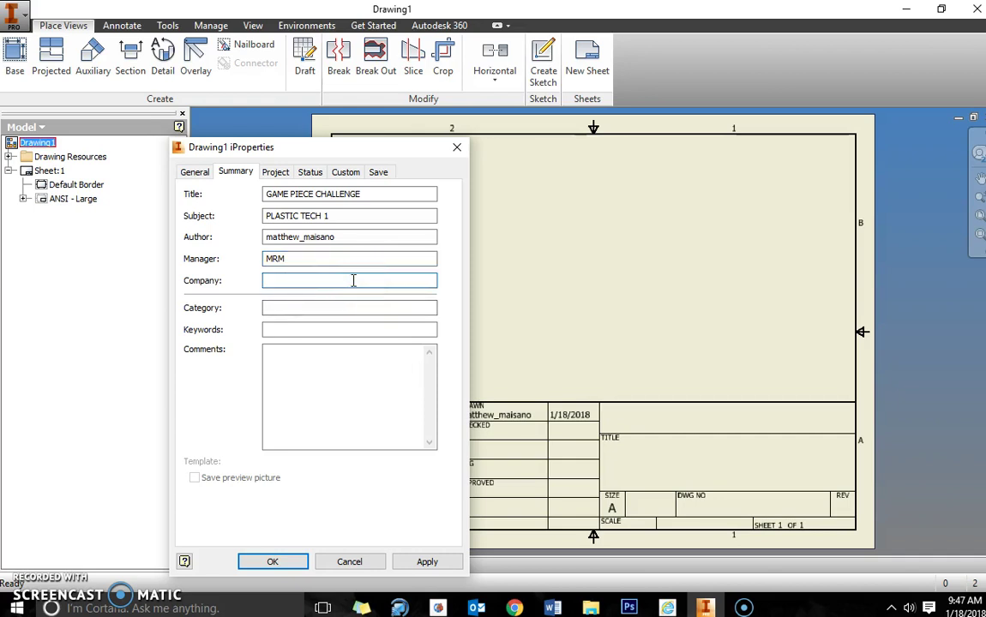
text(PLASTIC TECH 1)
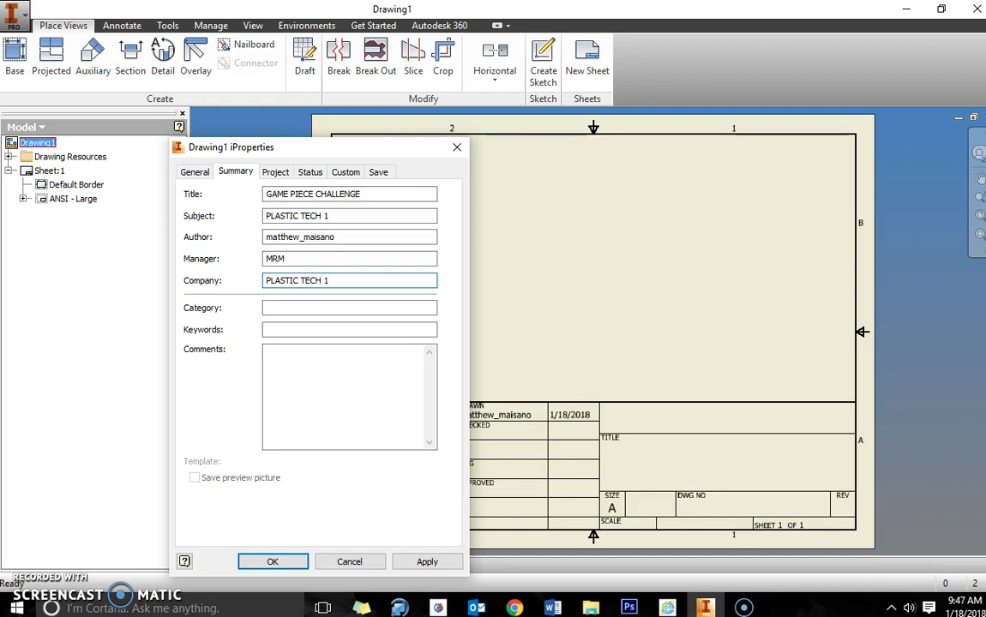
click(433, 560)
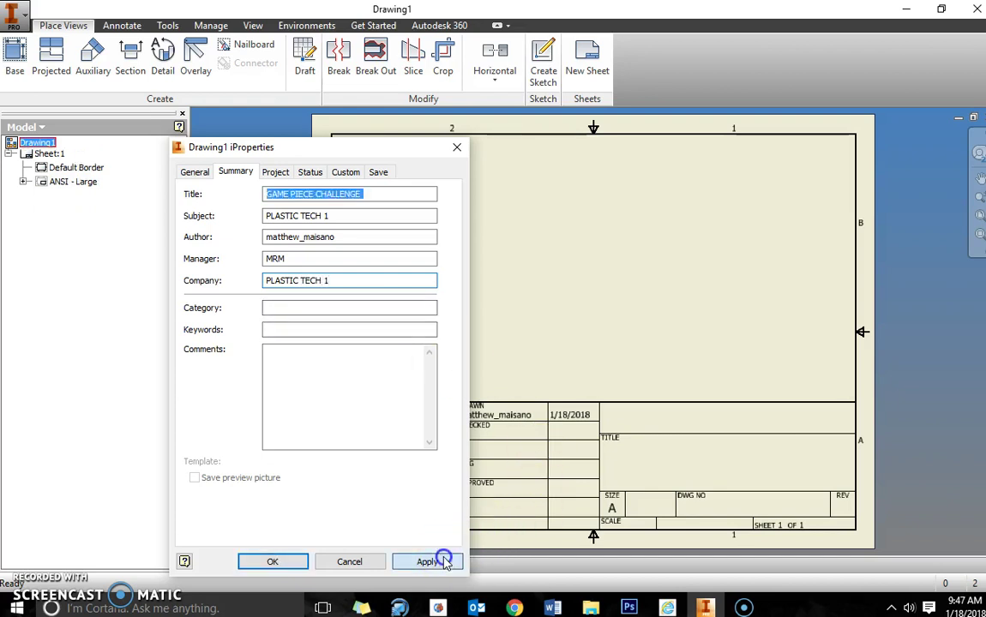
- Set Part Number 2018-01 on the Project tab and apply it
click(275, 172)
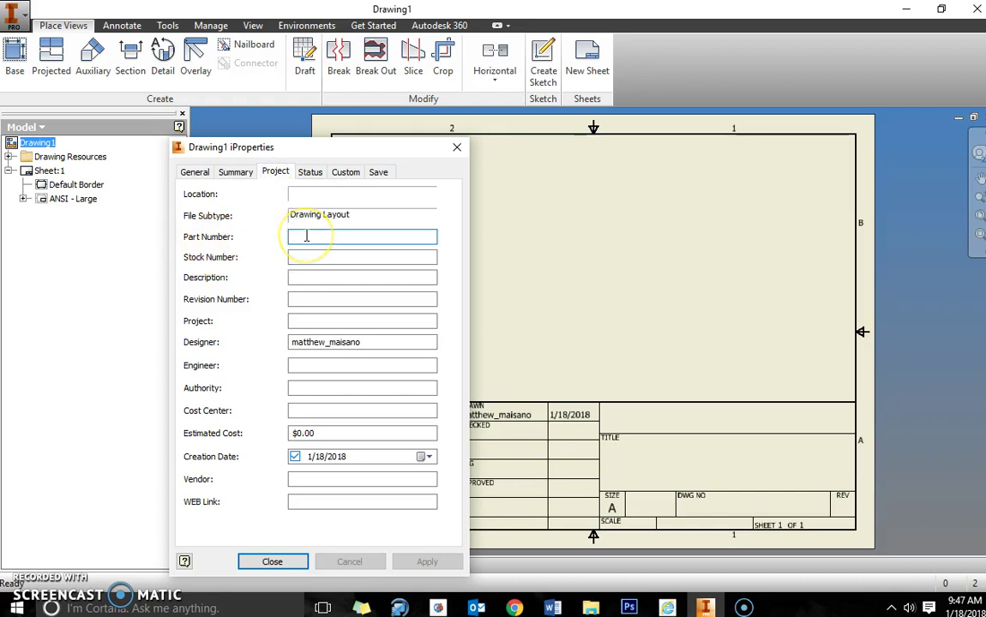
text(2018-01)
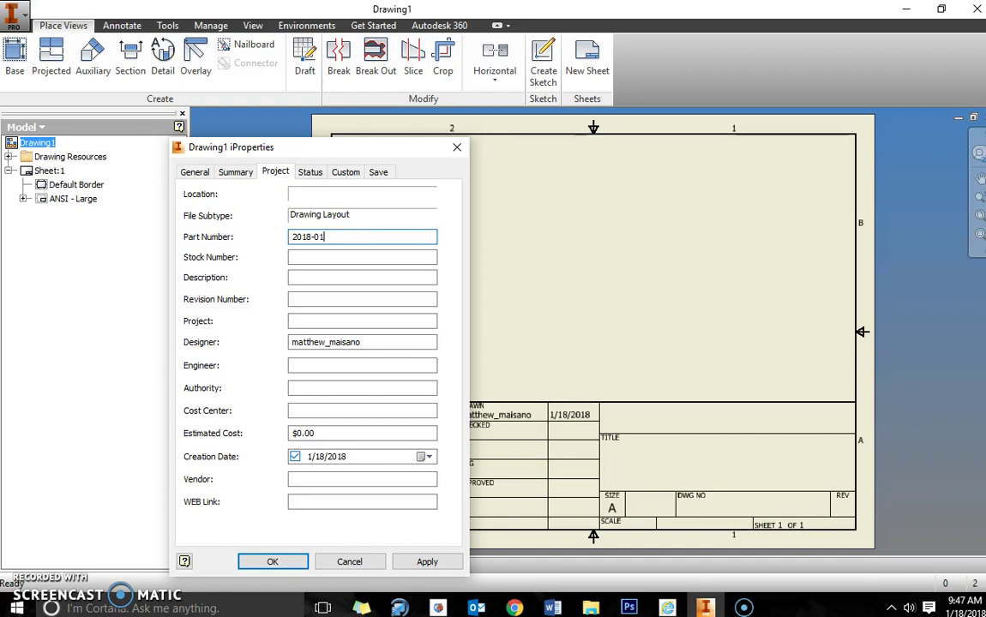
double_click(302, 260)
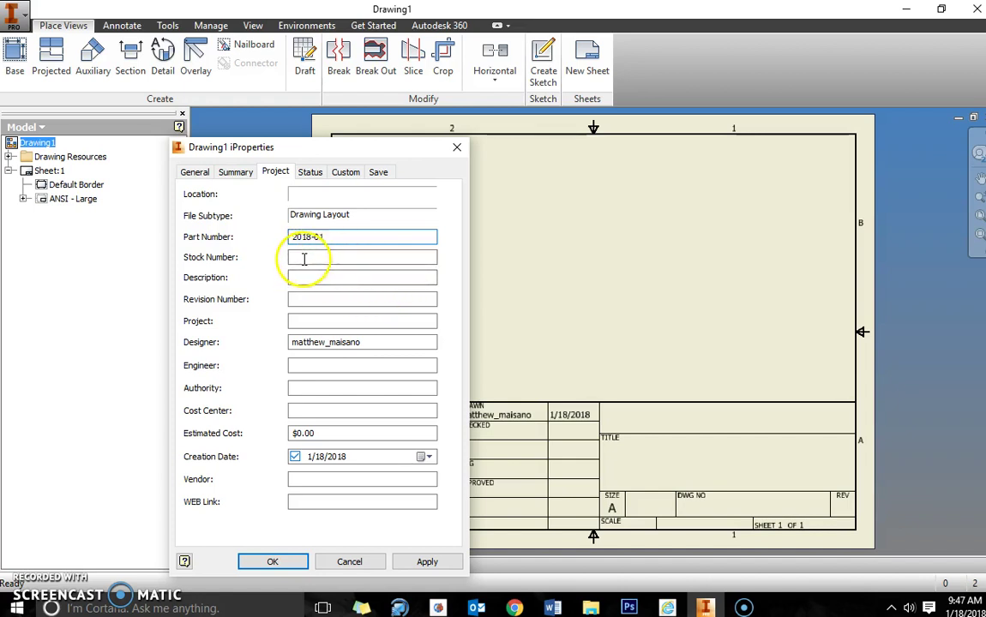
click(306, 258)
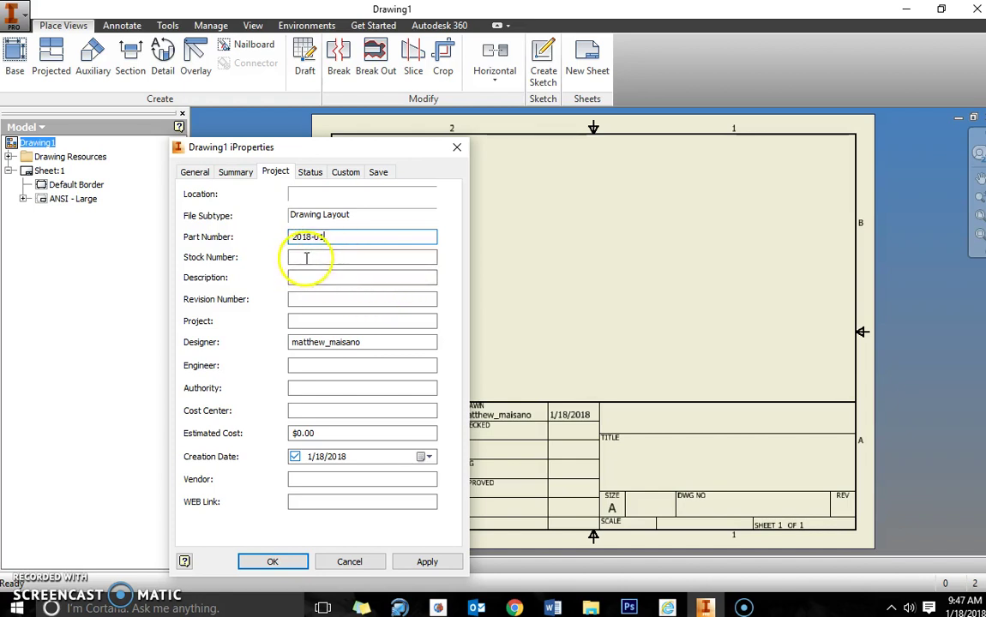
click(425, 562)
click(310, 171)
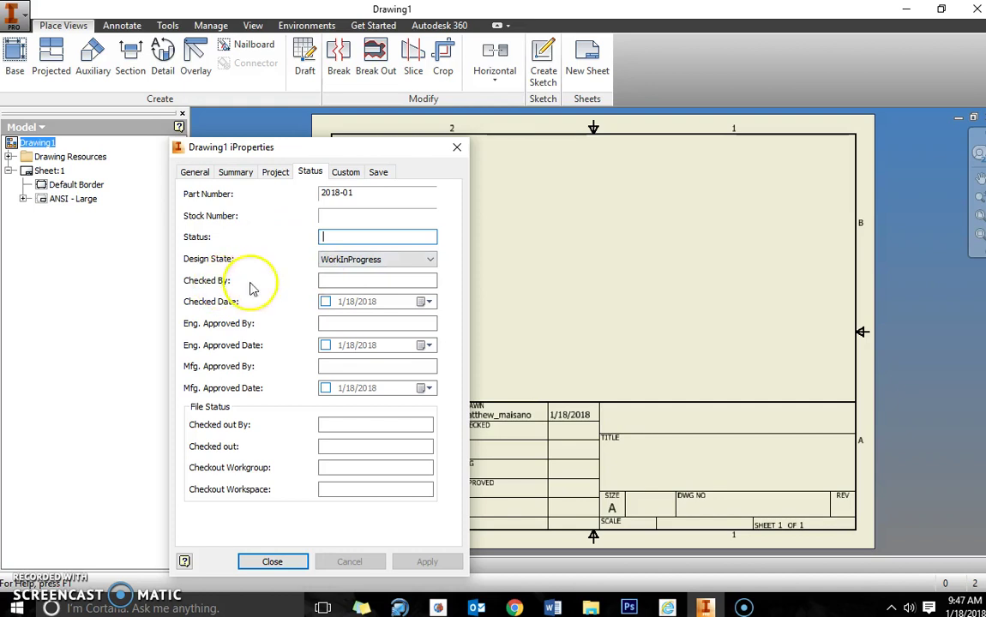
- Enter the checker's name in Checked By, apply, and close iProperties
click(332, 278)
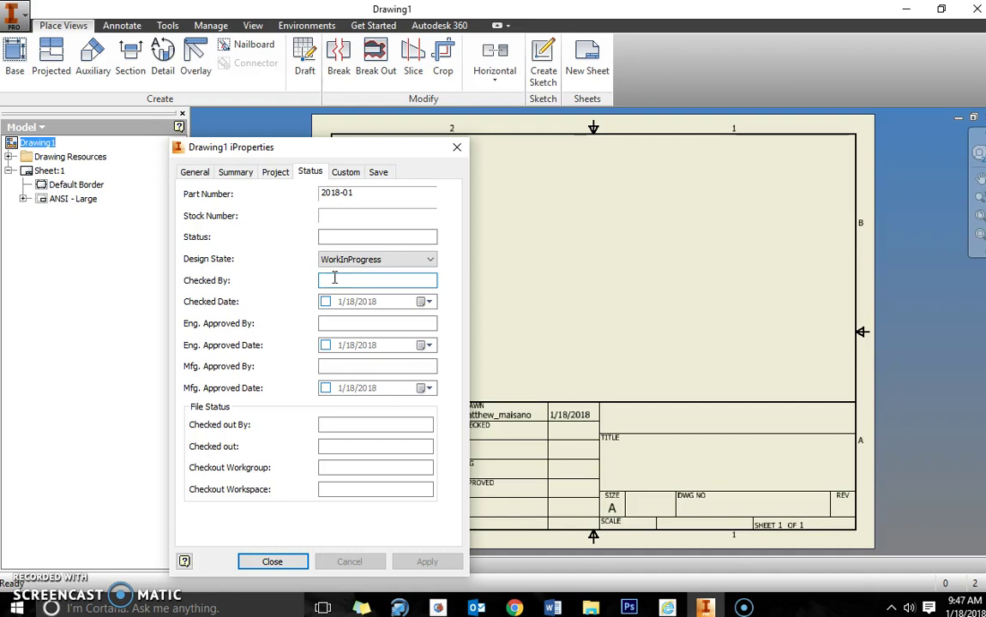
text(MR.CARE)
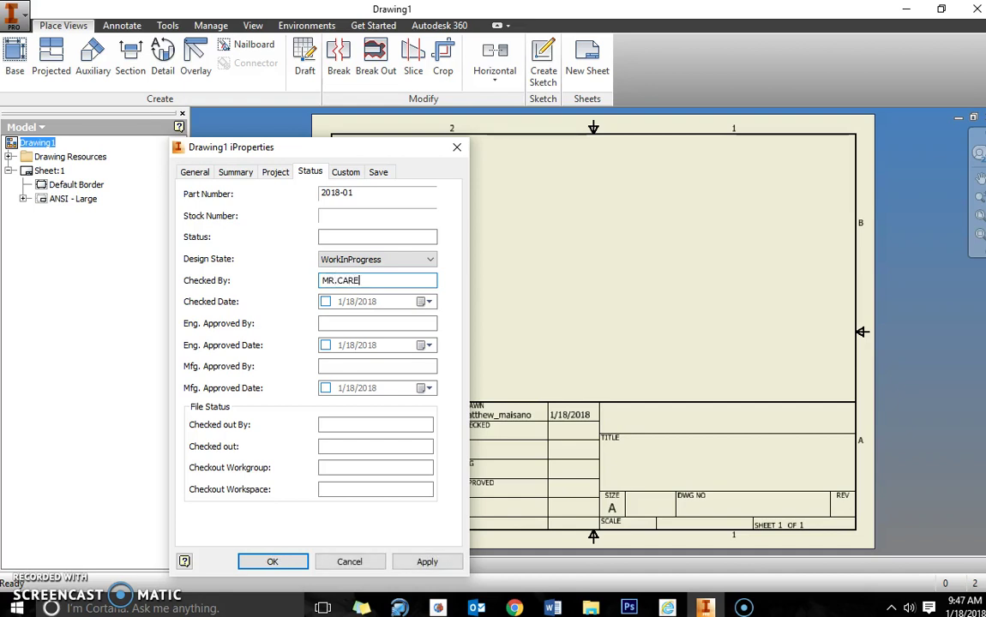
click(433, 562)
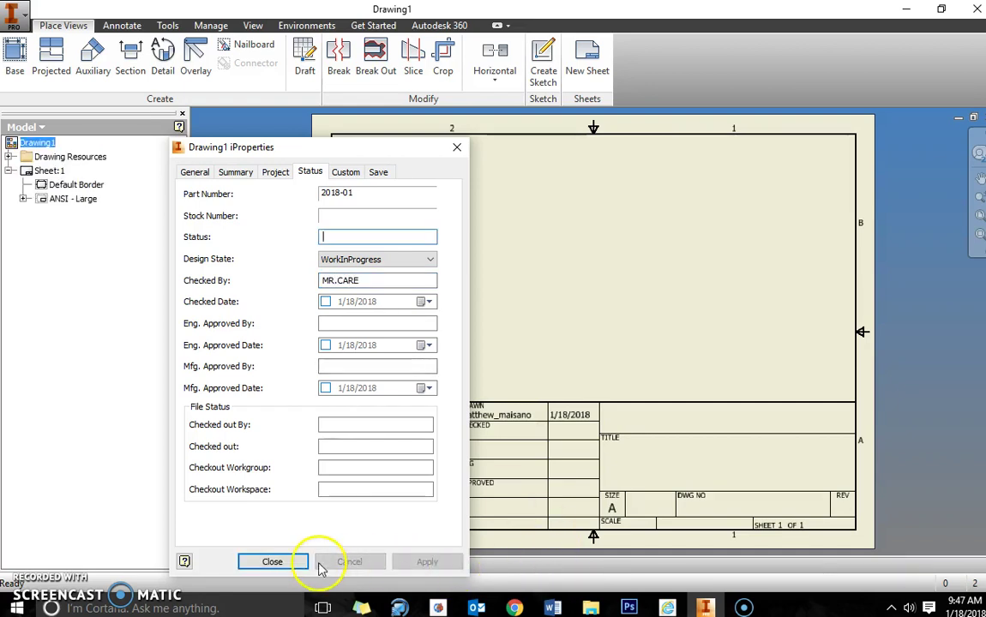
click(291, 564)
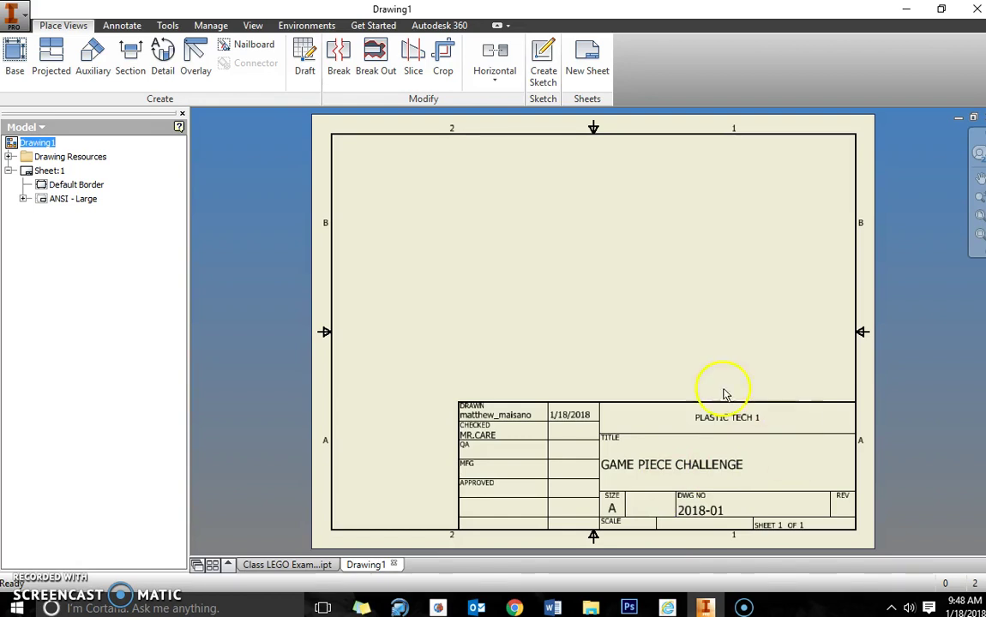
- Start a base view of Class LEGO Example.ipt, keeping the same model file
click(15, 56)
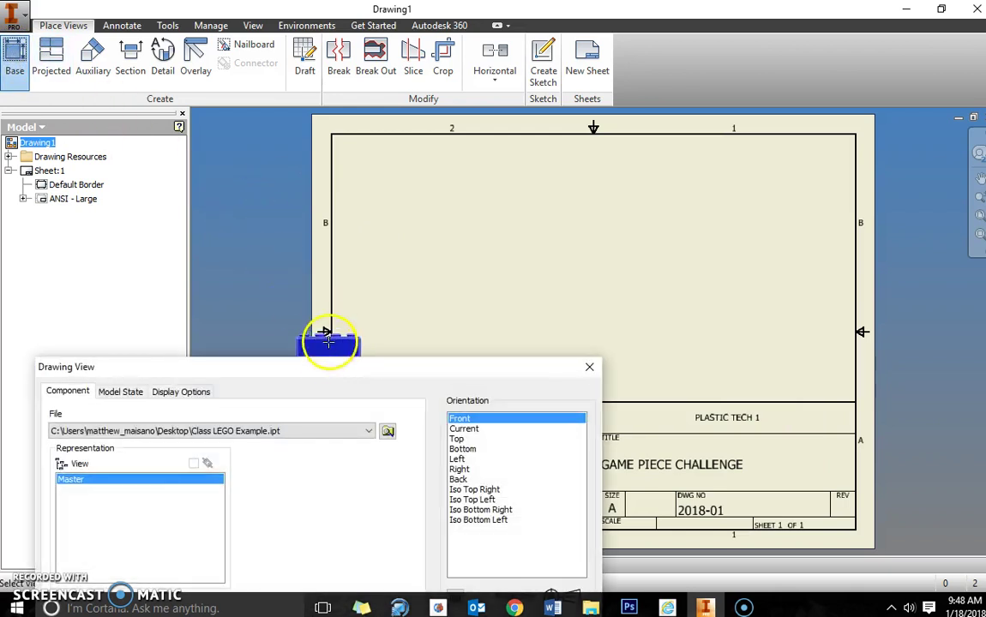
drag(325, 374, 287, 166)
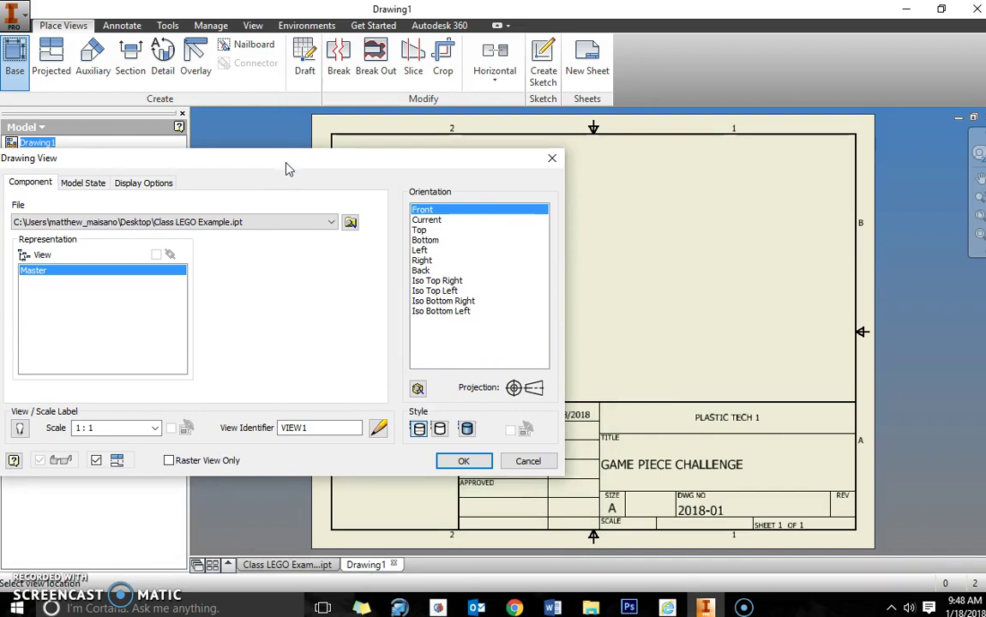
click(295, 148)
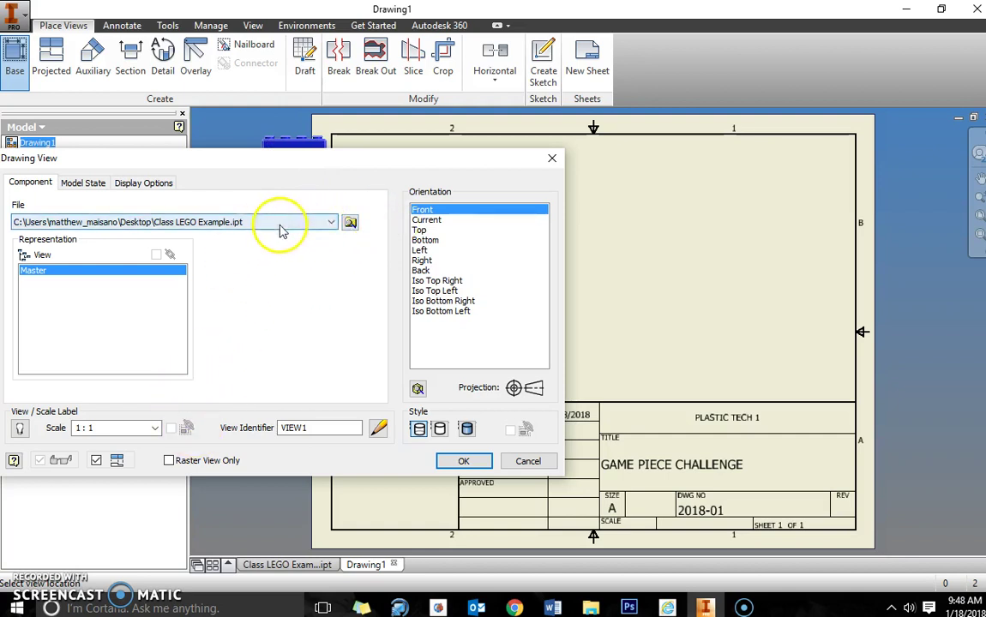
click(645, 247)
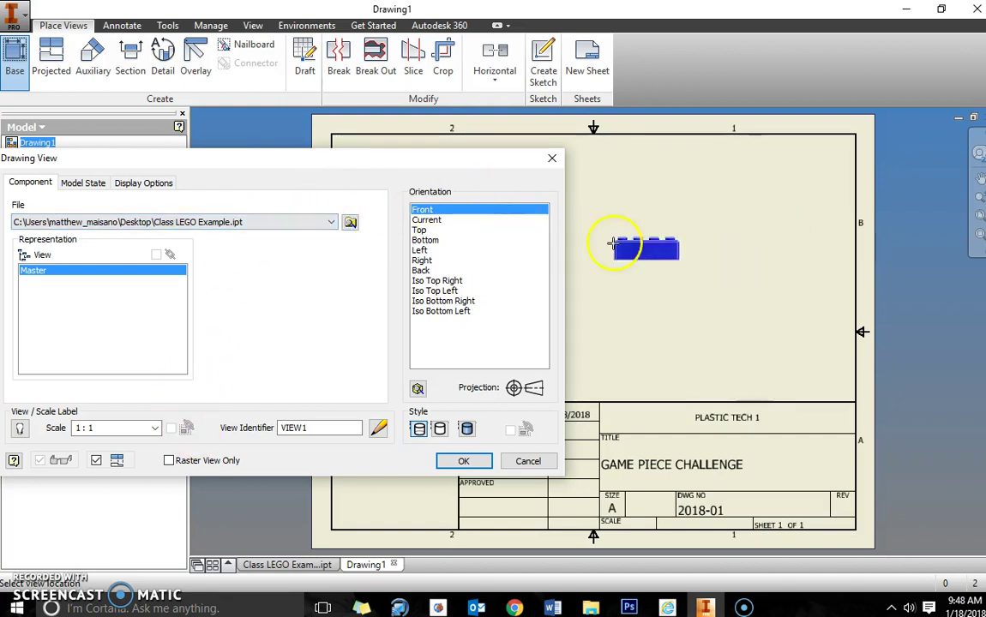
click(351, 223)
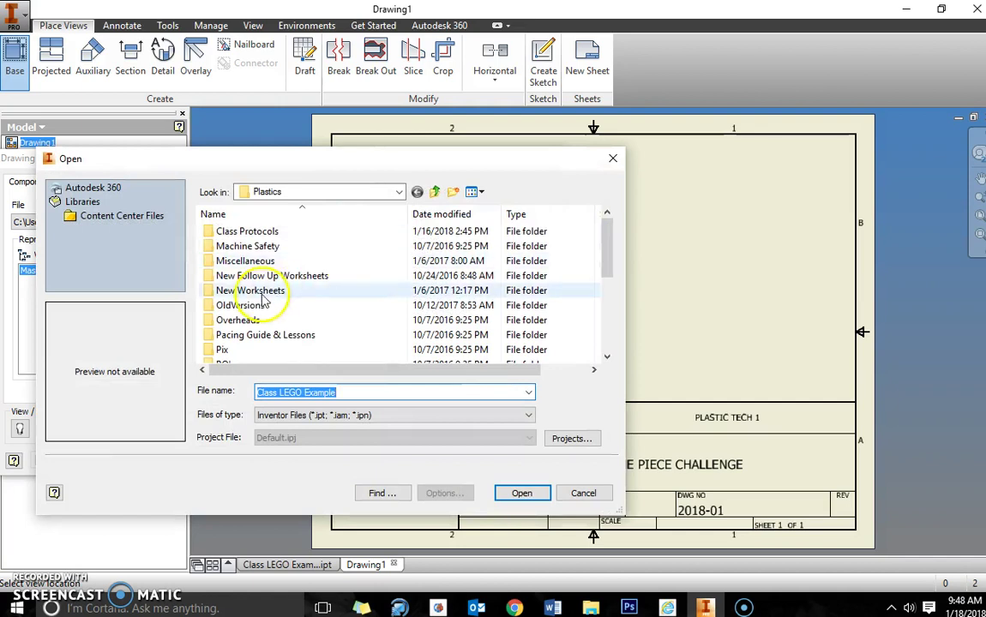
click(612, 157)
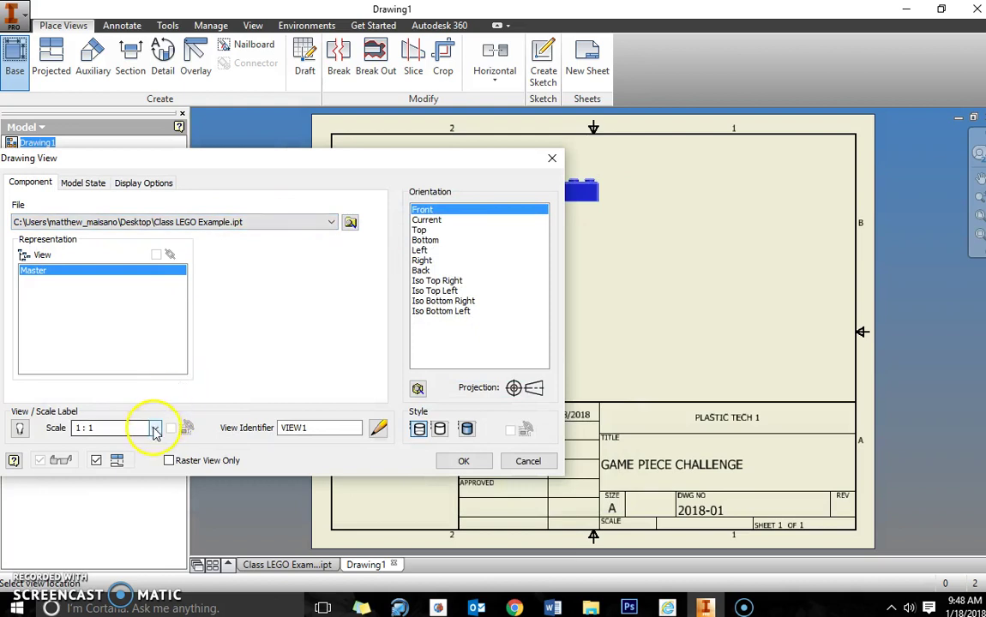
- Set the base view scale to 2:1 and its style to Shaded
click(155, 428)
click(86, 473)
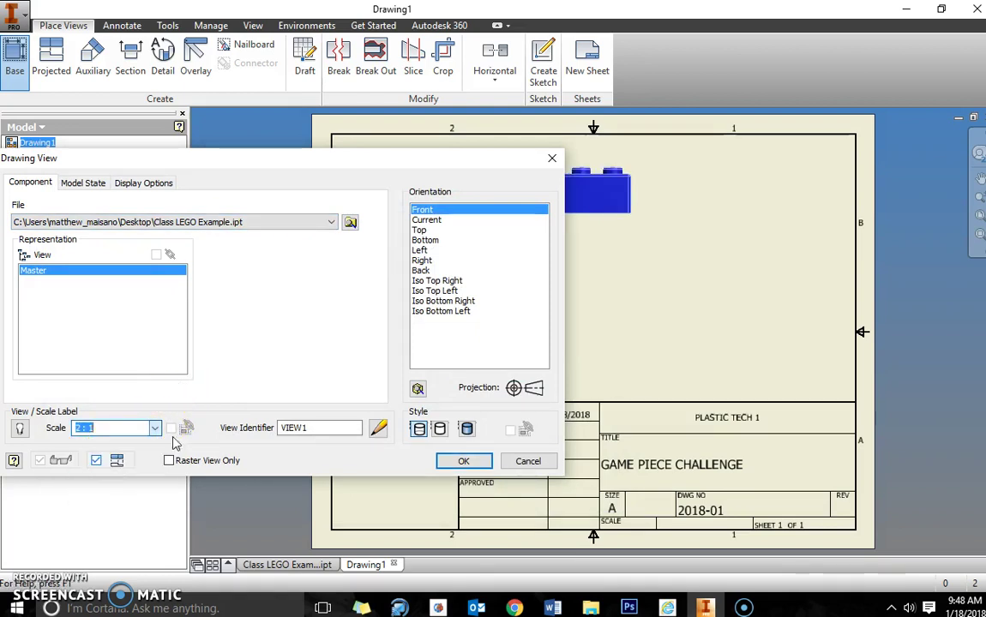
drag(357, 161, 338, 181)
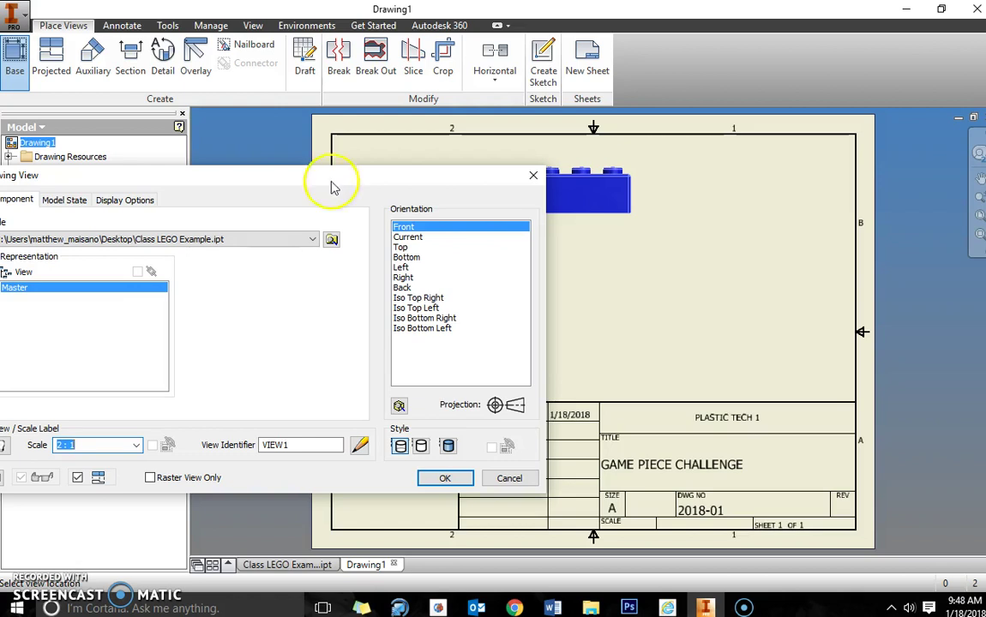
mouse_move(339, 185)
mouse_down()
mouse_move(226, 214)
mouse_move(133, 209)
mouse_move(257, 151)
mouse_up()
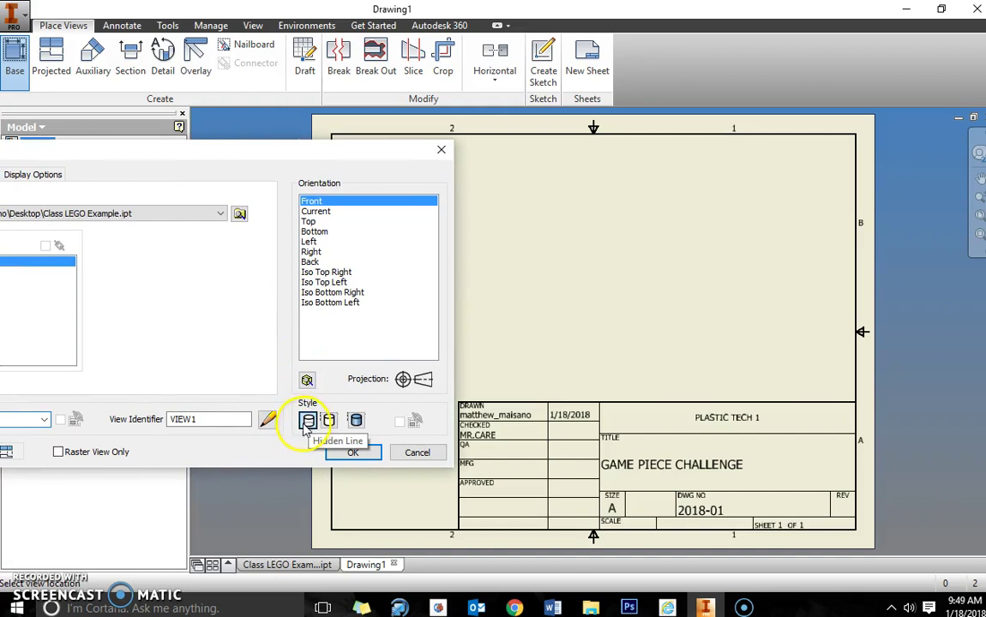
click(355, 420)
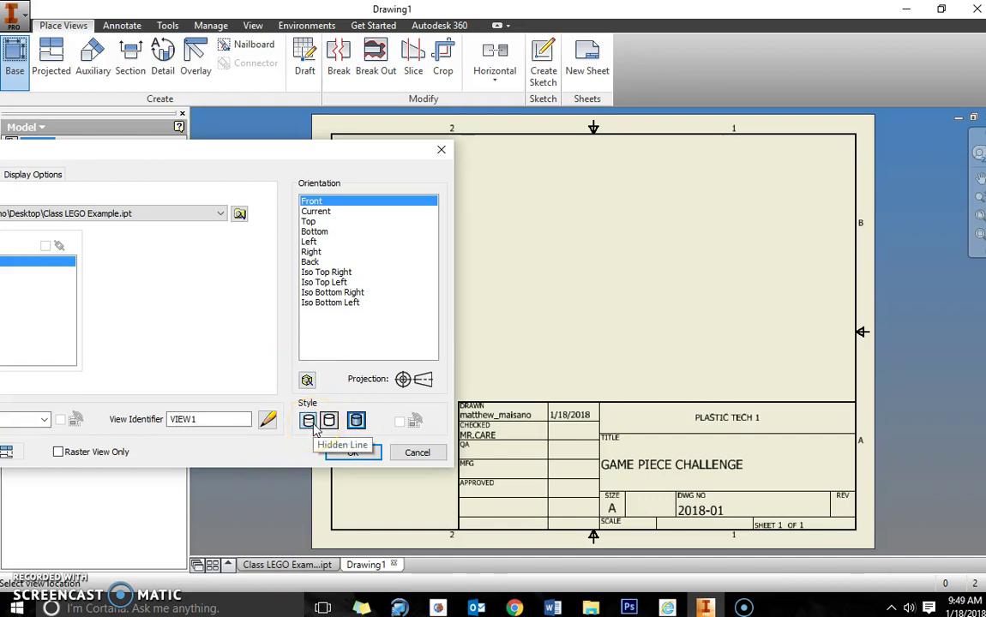
click(329, 421)
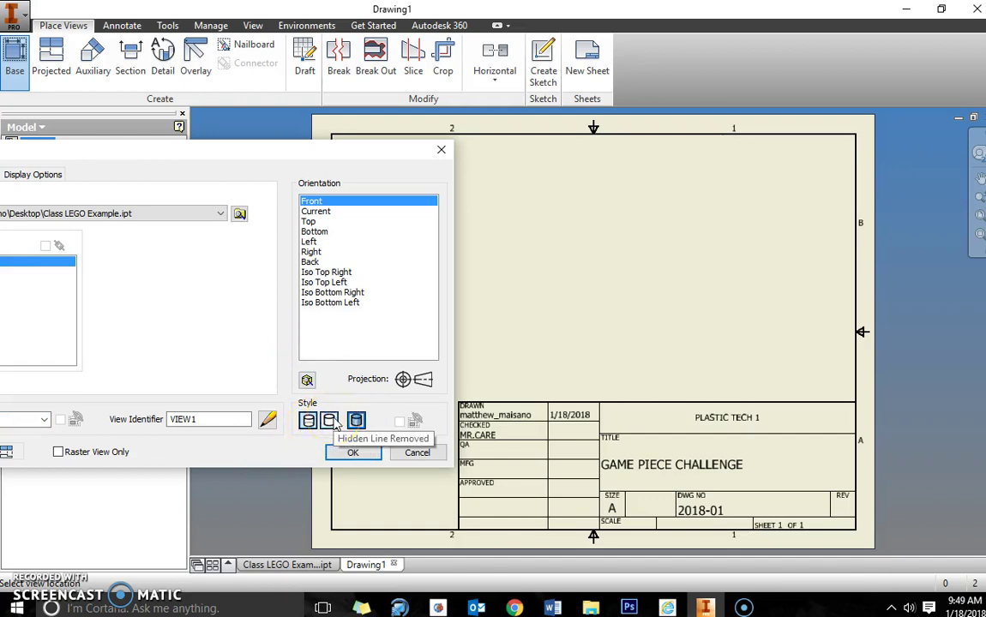
click(355, 425)
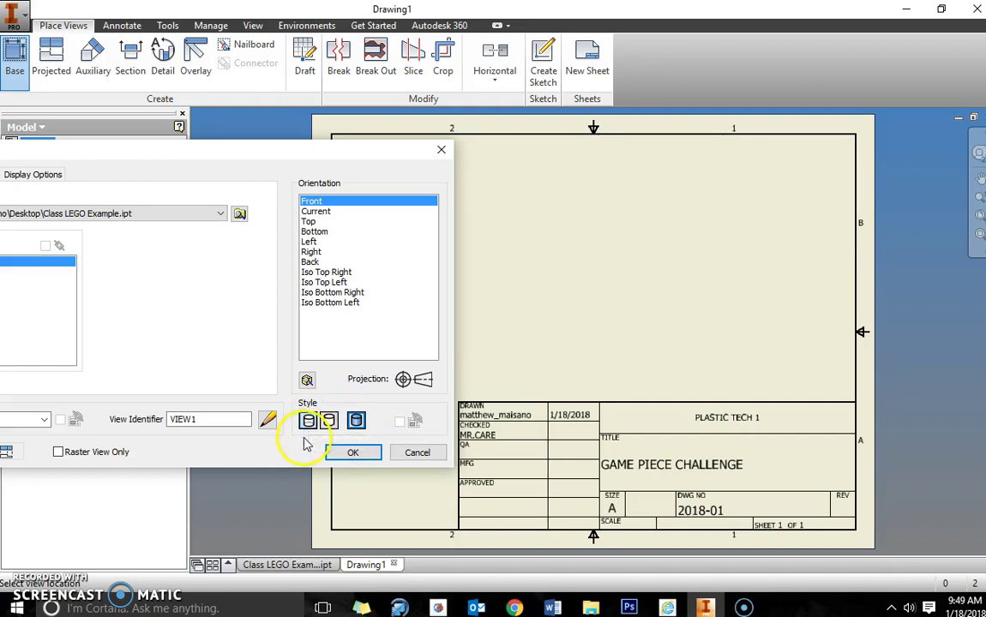
mouse_move(288, 153)
mouse_down()
mouse_move(377, 137)
mouse_move(488, 153)
mouse_move(152, 185)
mouse_up()
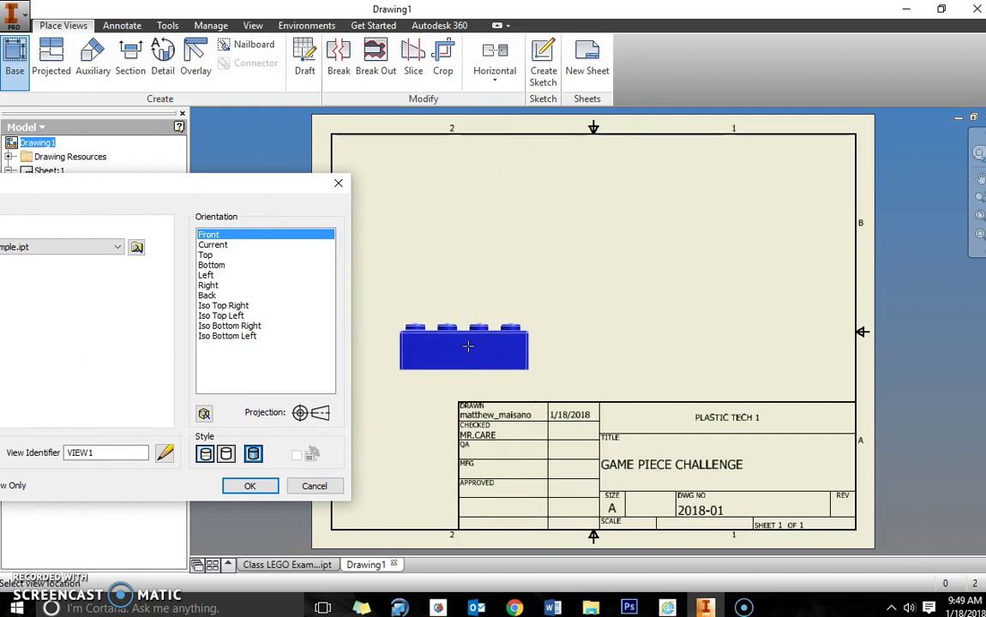
- Place the front view with top, right-side and isometric projected views, then create them
click(457, 356)
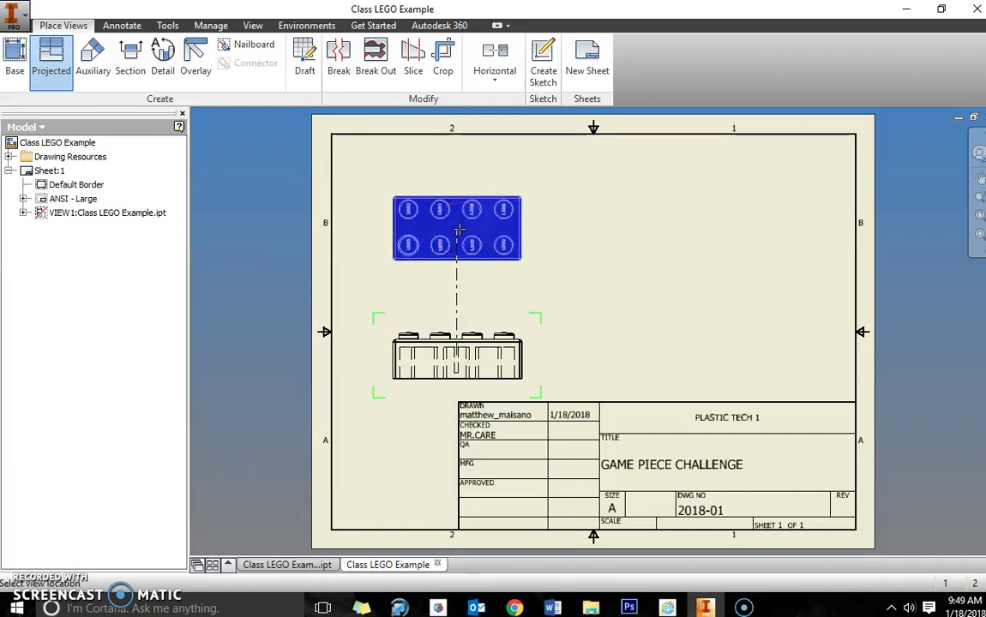
click(459, 229)
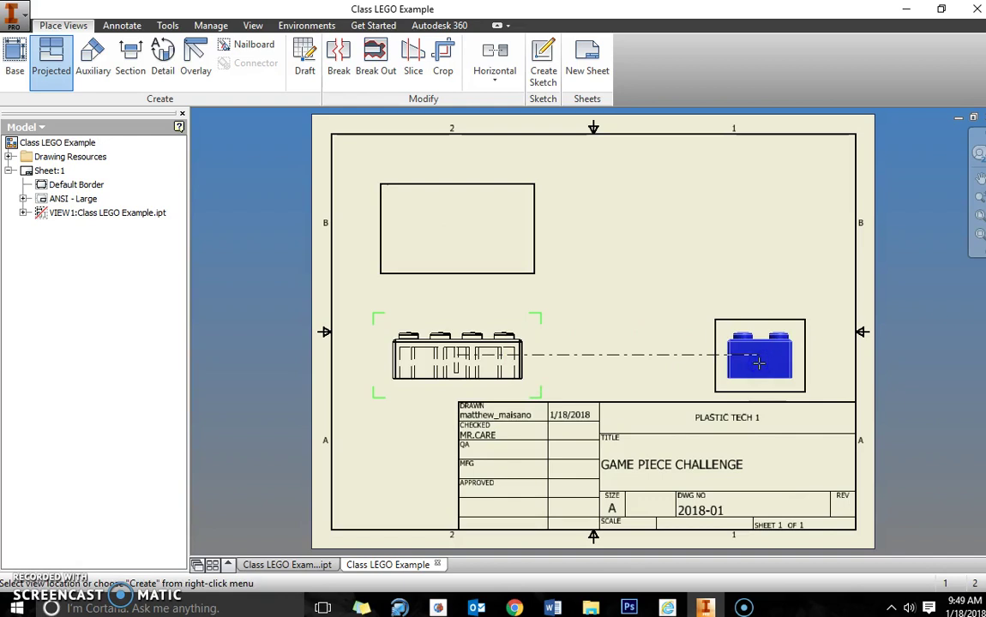
click(758, 363)
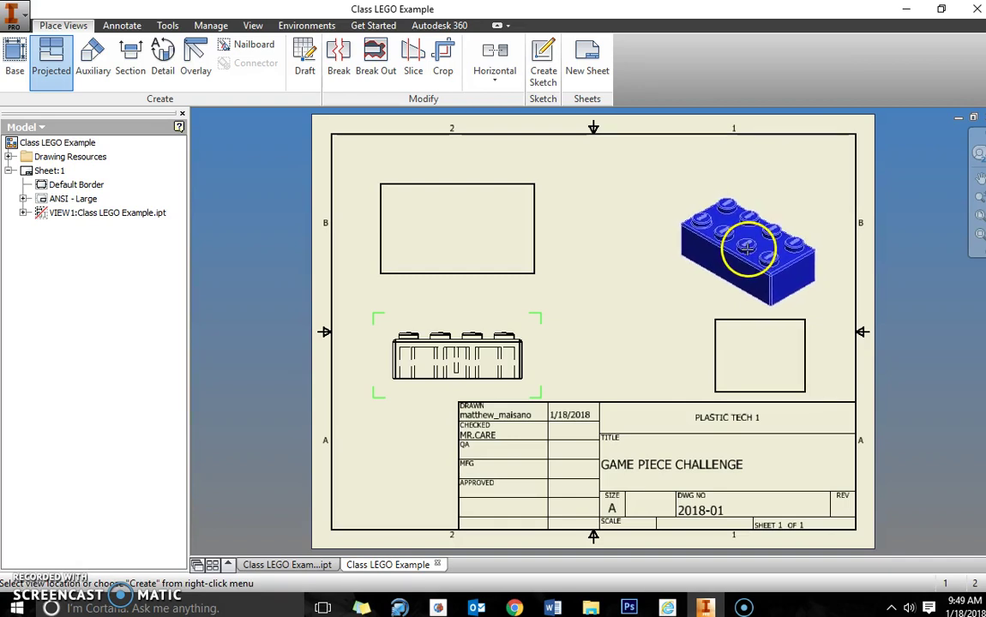
click(747, 249)
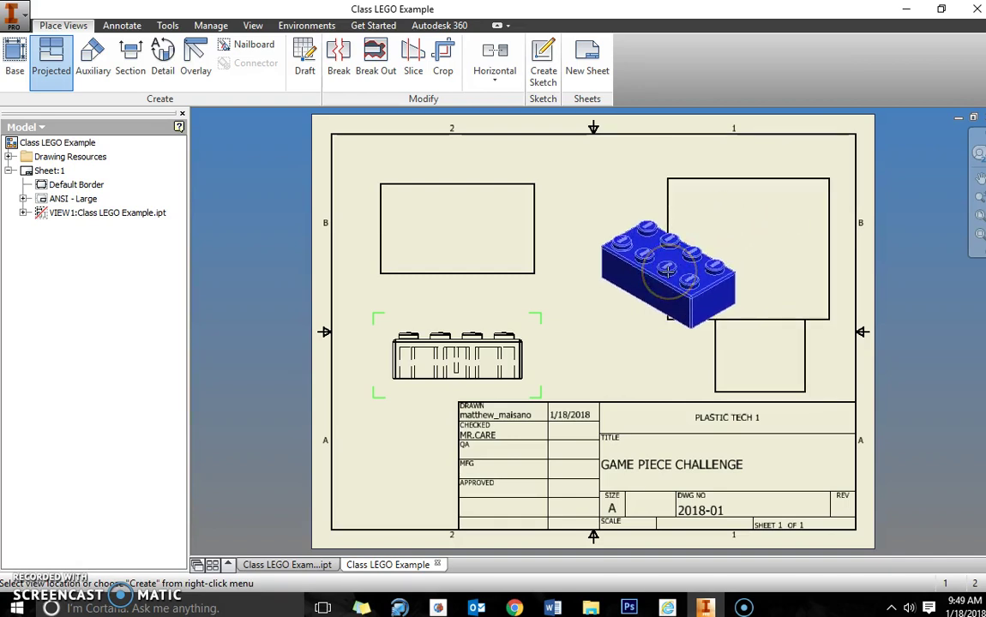
right_click(668, 272)
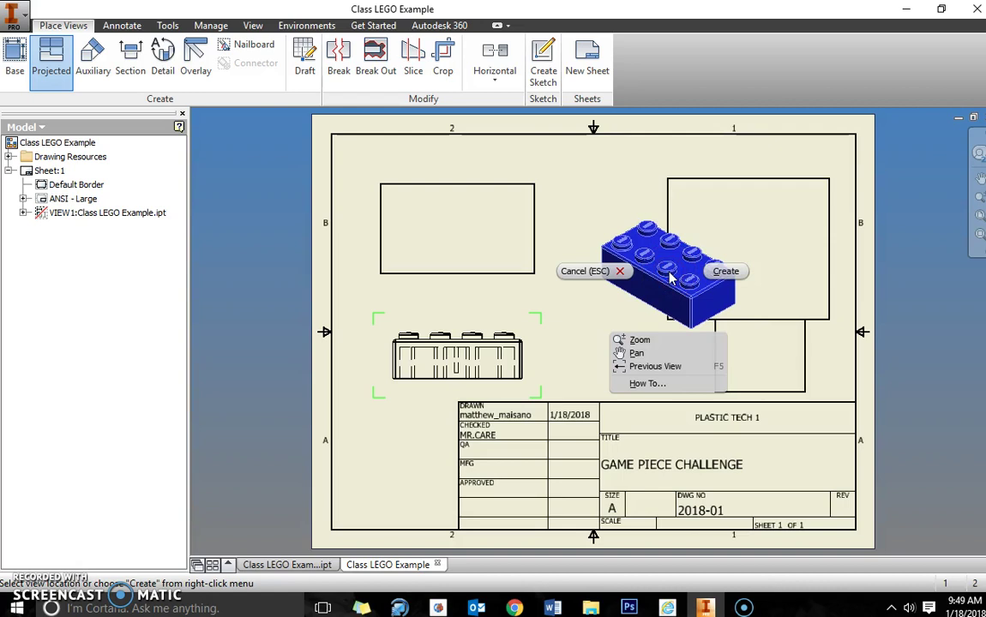
drag(670, 276, 737, 281)
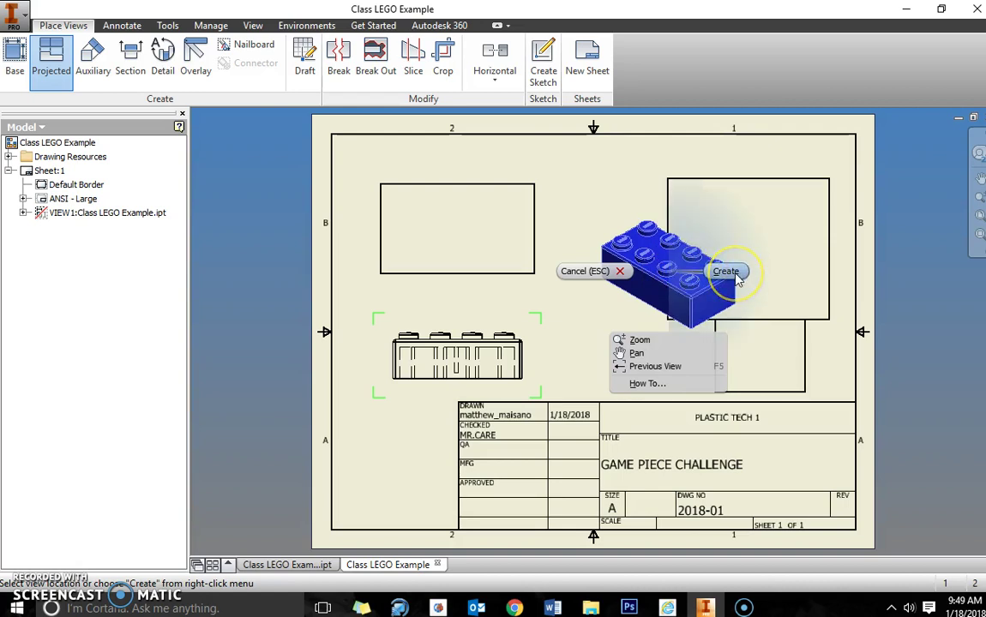
click(737, 276)
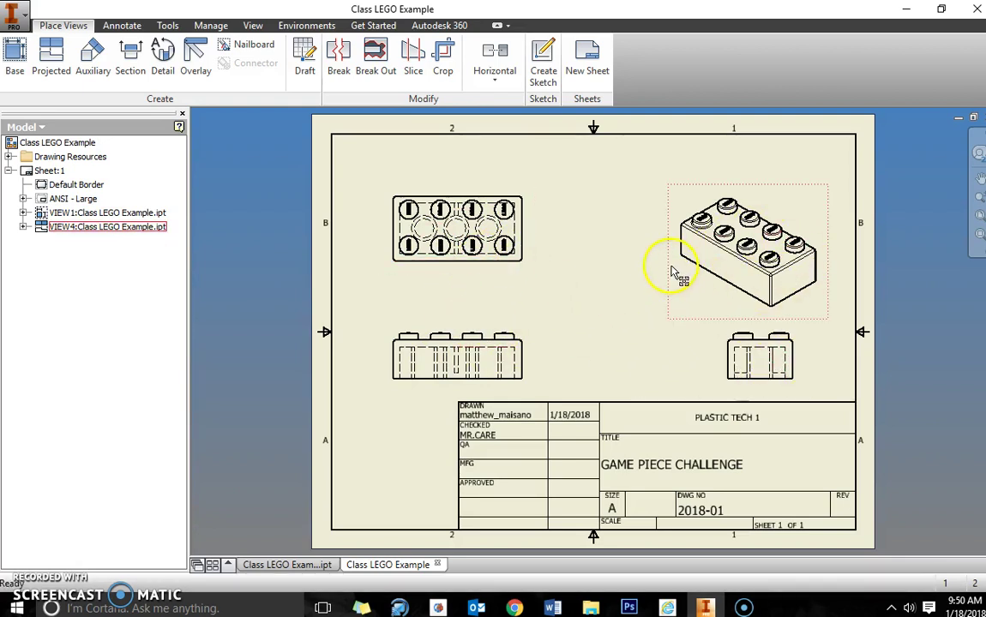
- Switch the isometric view's display style to Shaded
click(673, 271)
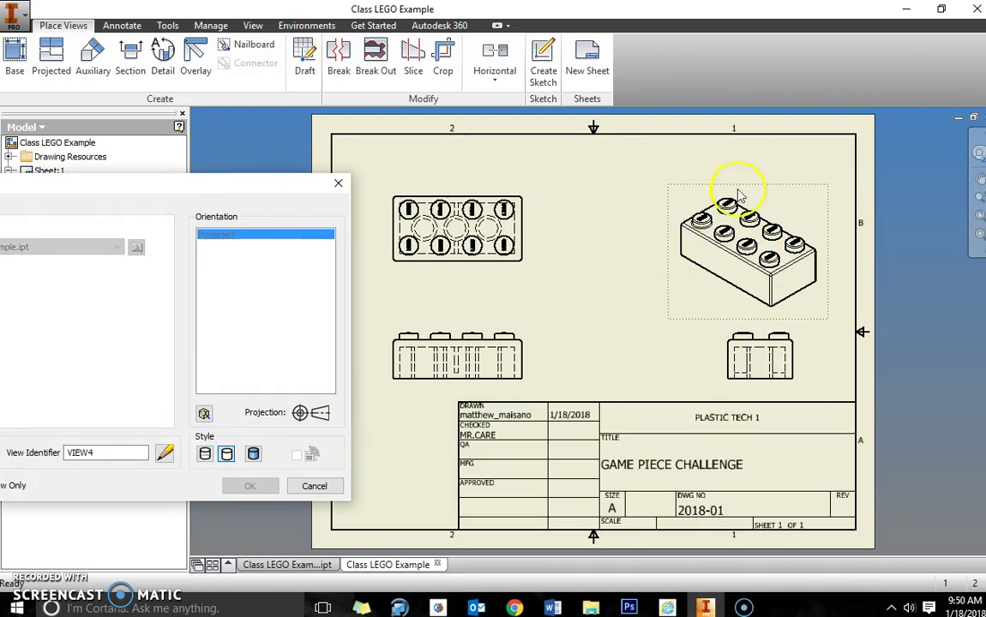
mouse_move(202, 195)
mouse_down()
mouse_move(334, 162)
mouse_move(405, 114)
mouse_up()
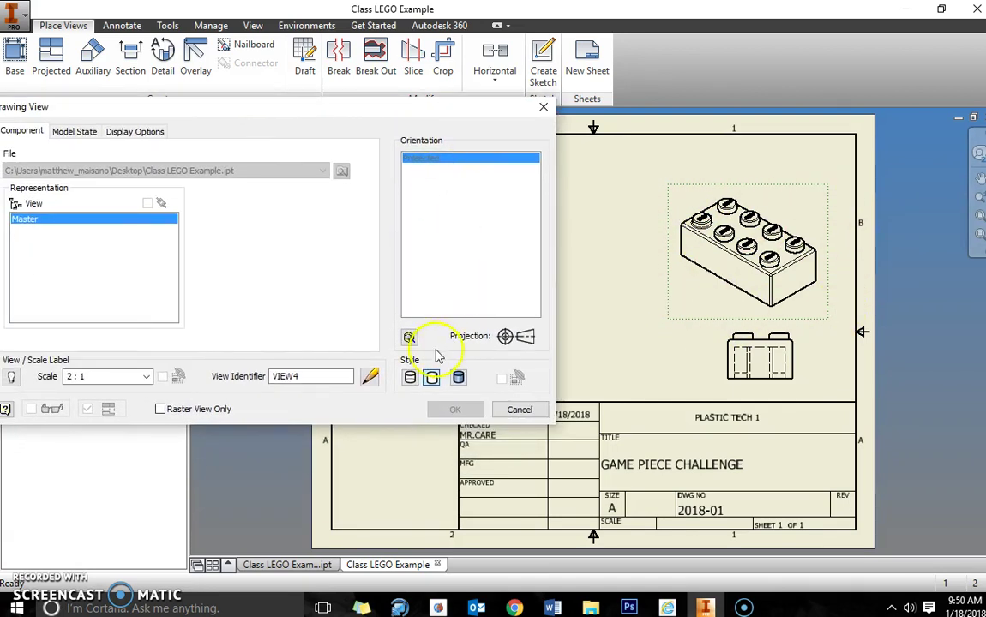
click(460, 378)
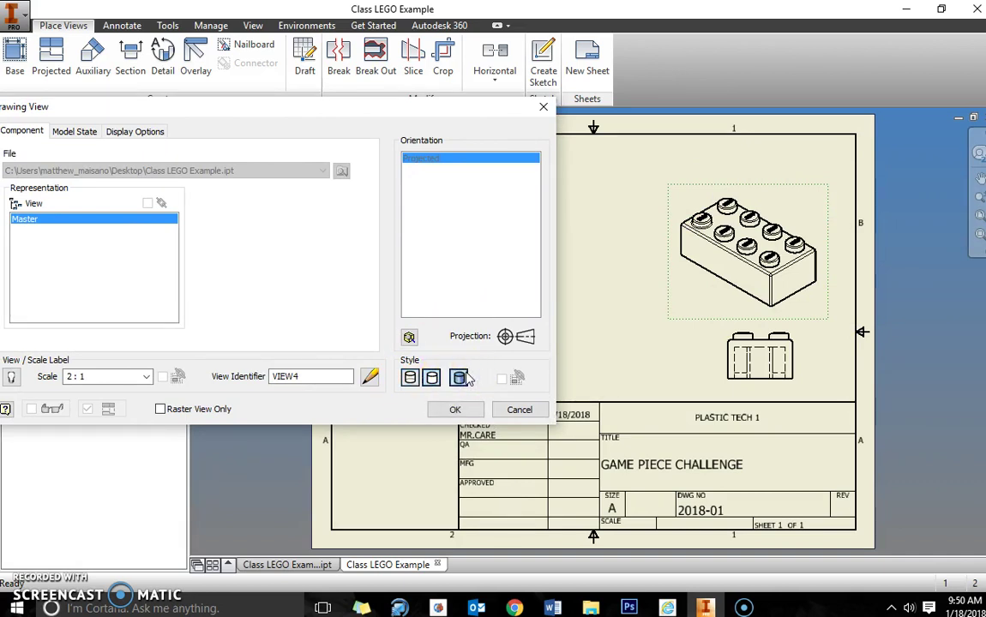
click(464, 378)
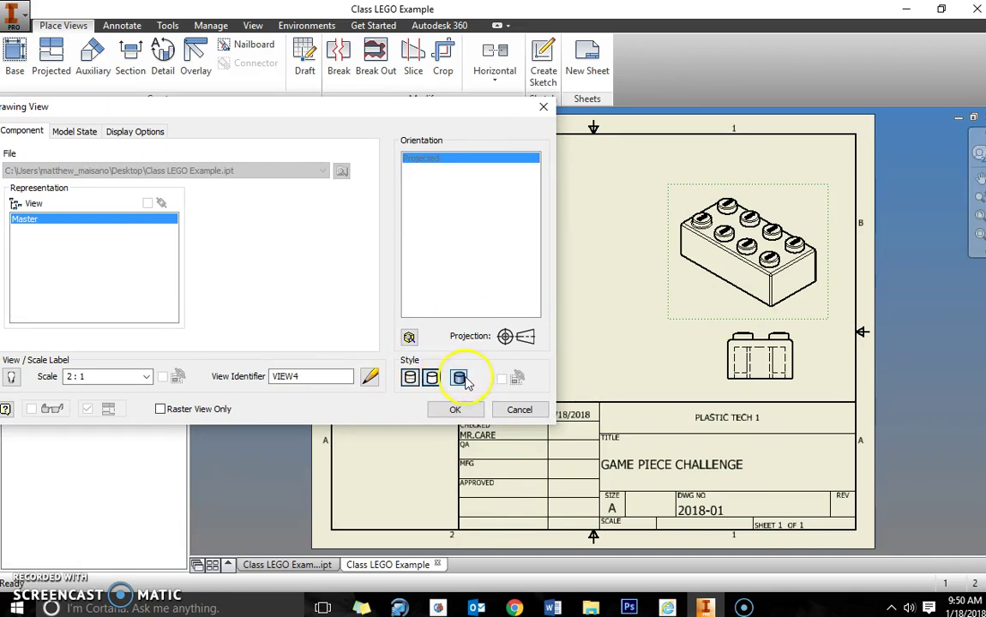
click(454, 408)
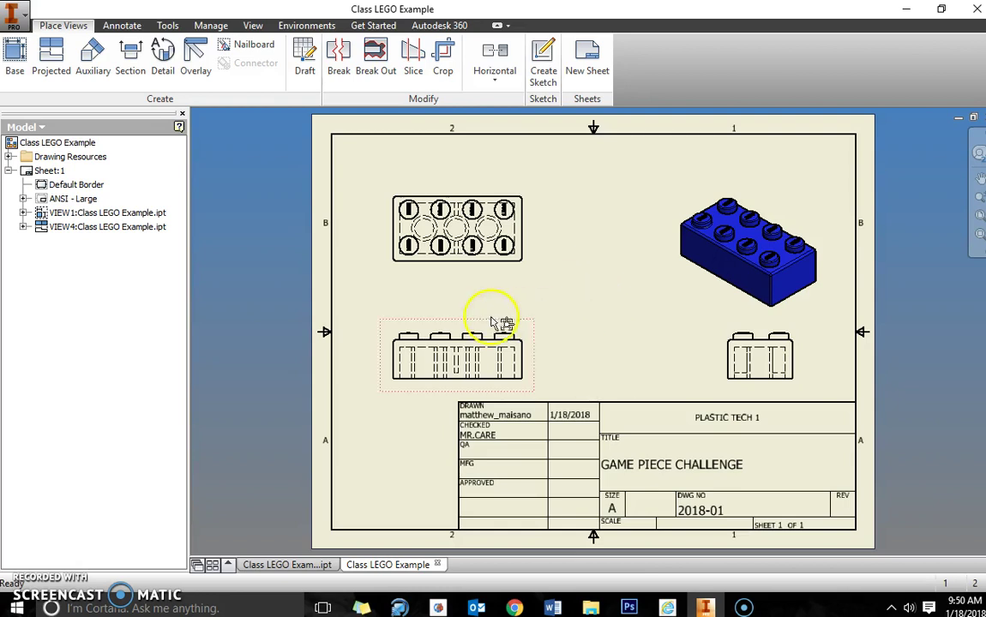
- Insert a parts list and place it at the sheet's top-right corner
click(129, 28)
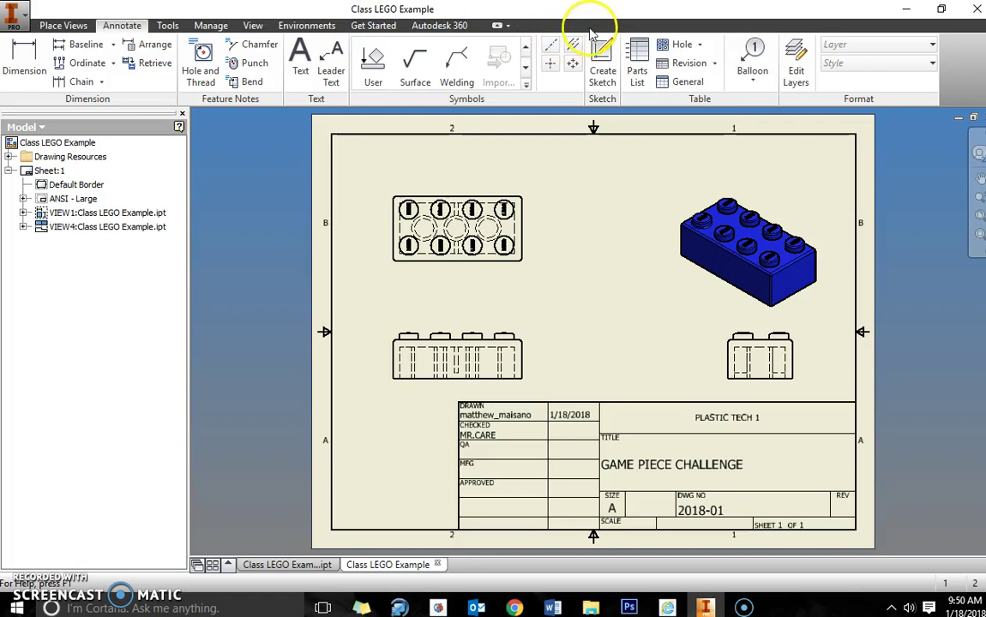
click(638, 58)
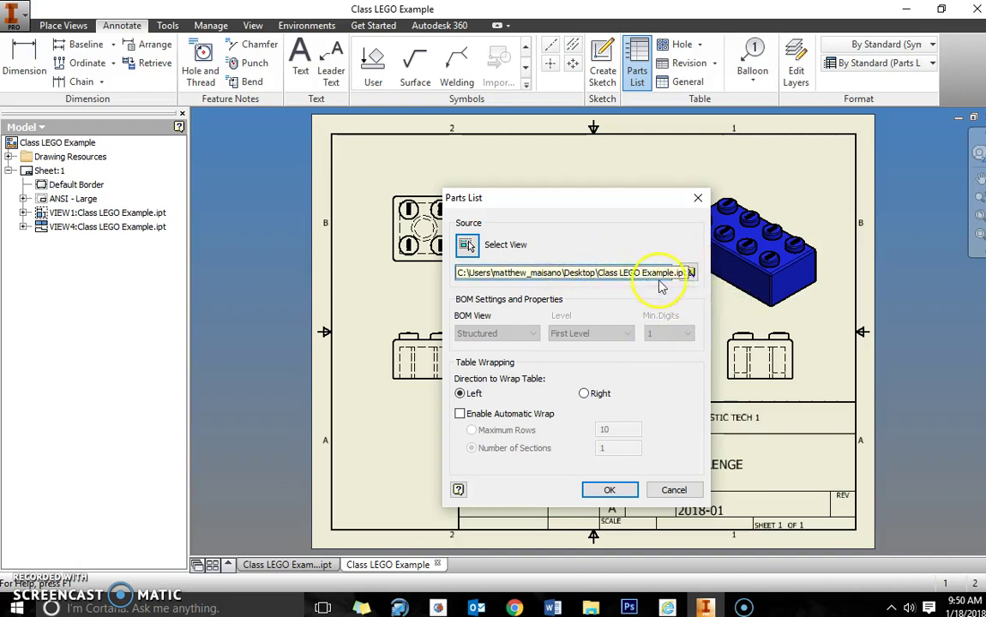
click(608, 487)
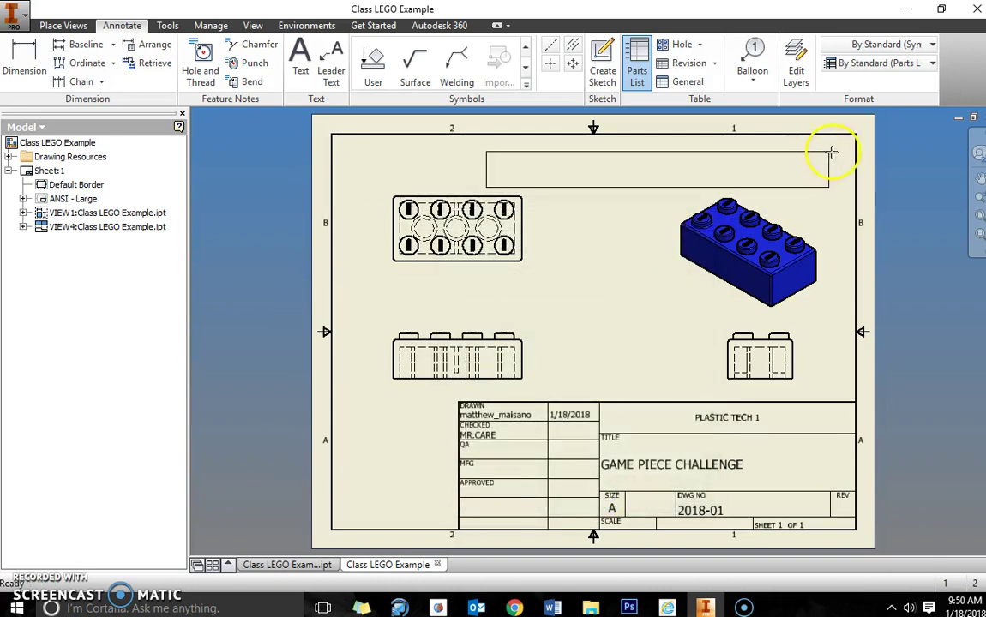
click(856, 135)
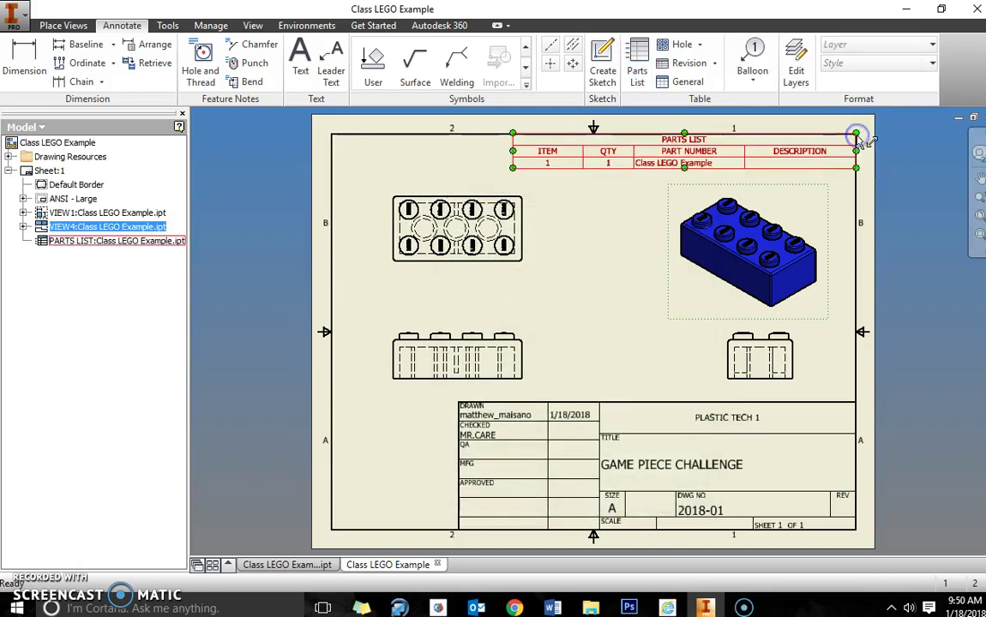
click(737, 157)
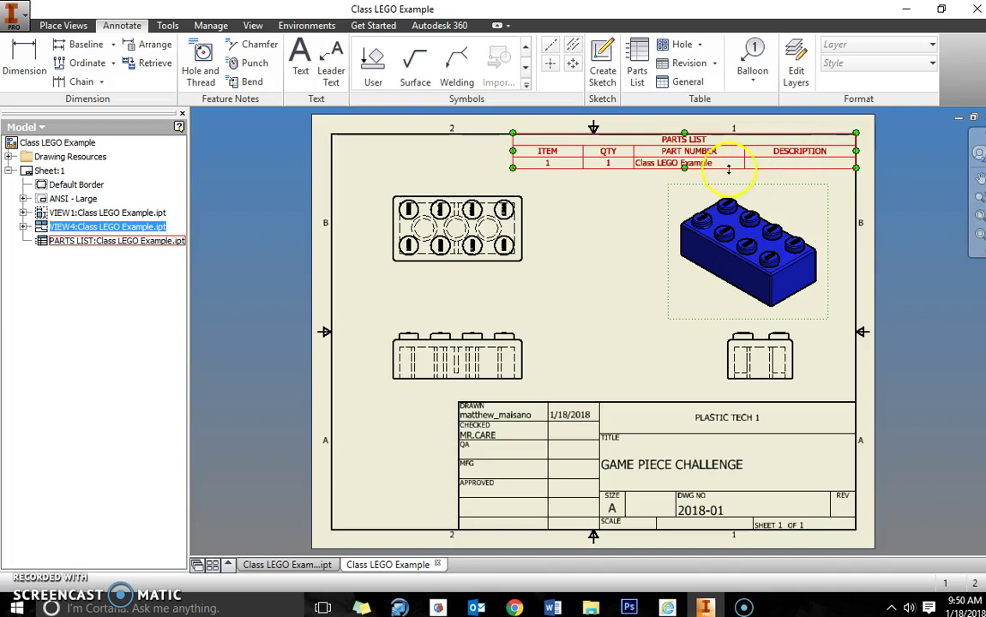
- Edit the parts list row's QTY to 2
double_click(714, 161)
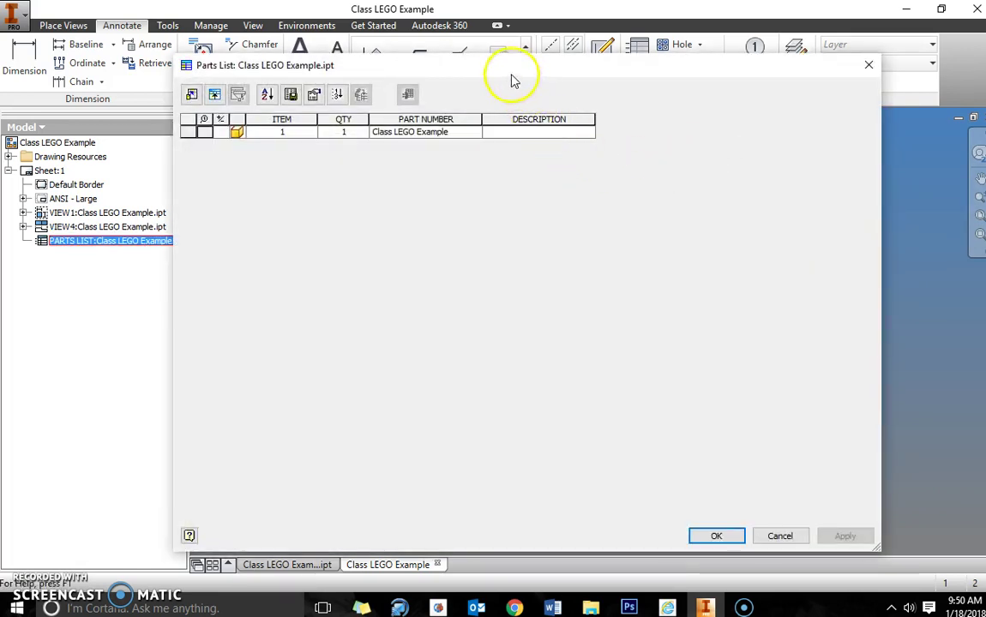
click(342, 132)
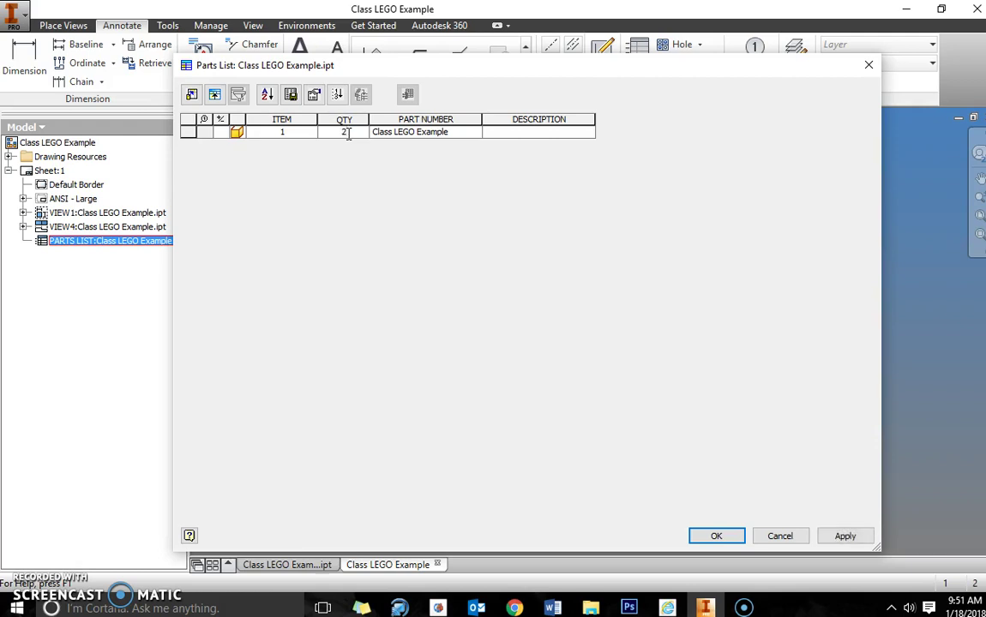
click(373, 137)
- Set Part Number to GAME PIECE and Description to ABS PLASTIC, then apply
click(414, 133)
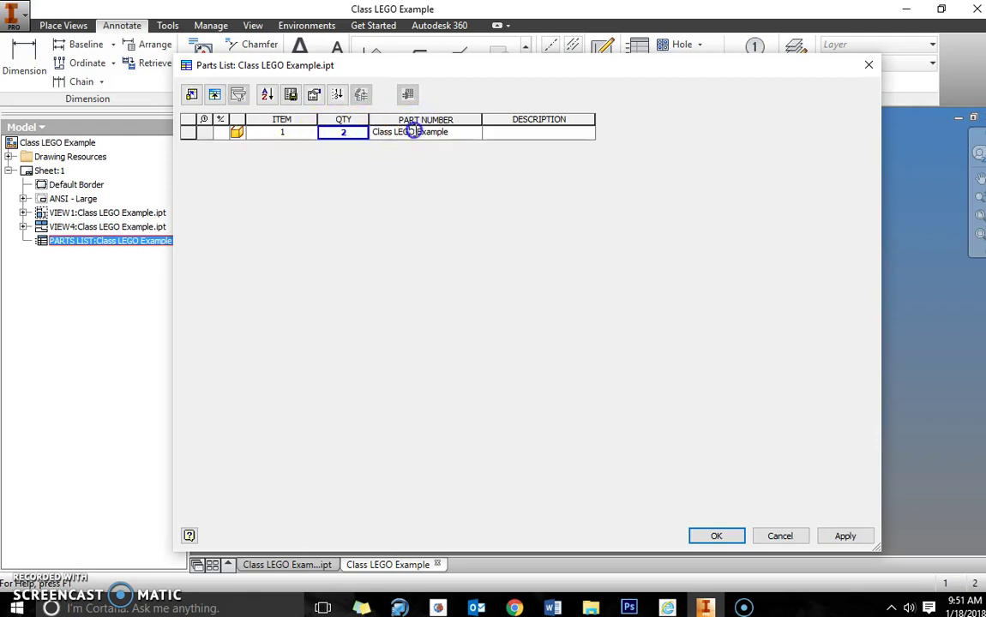
drag(446, 134, 369, 135)
click(407, 134)
text(GAME PIECE)
click(529, 136)
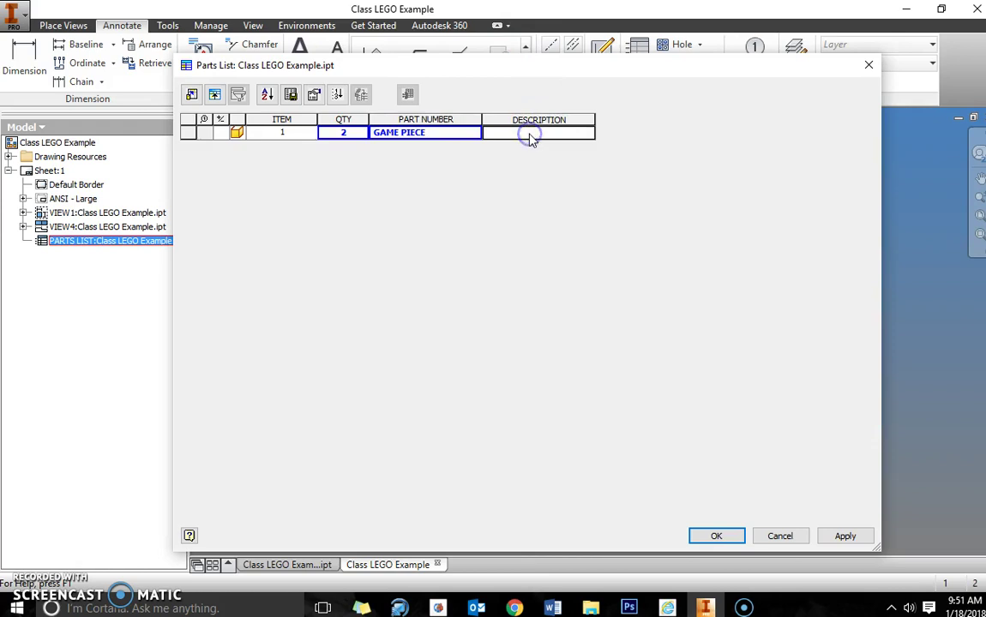
text(ABS PLASTIC)
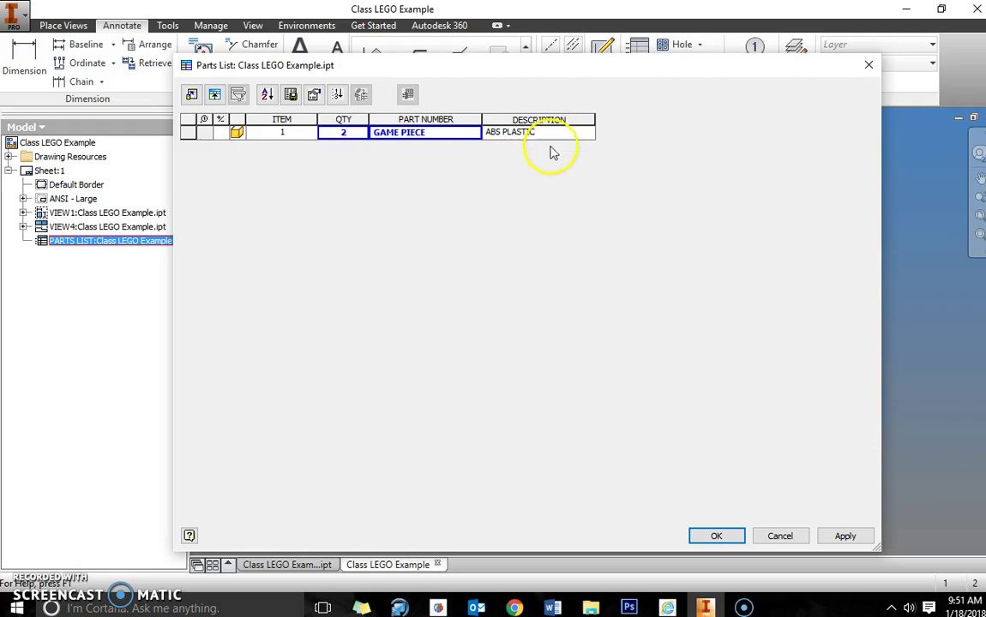
click(841, 537)
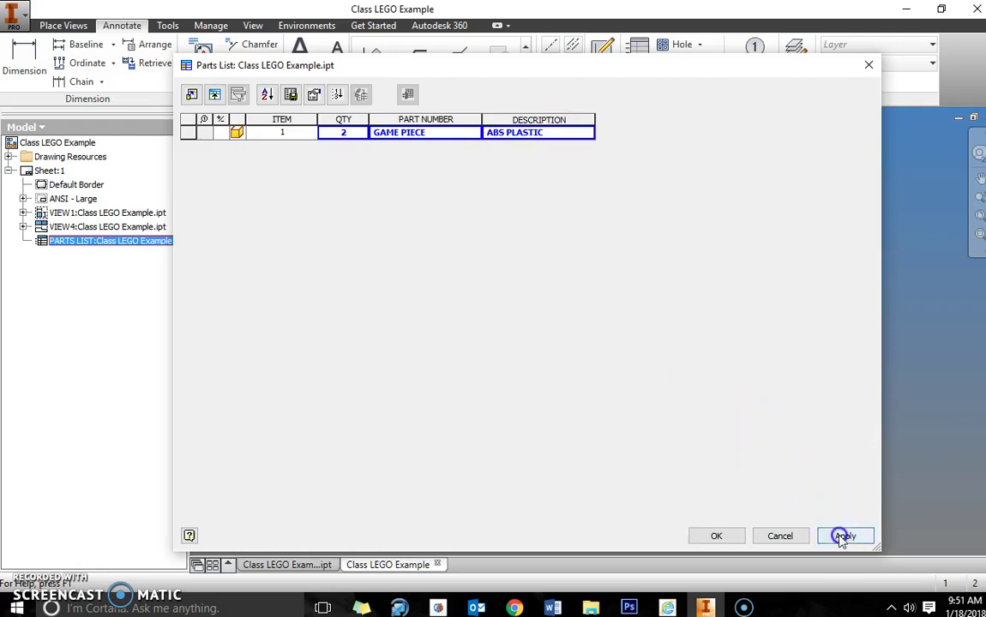
click(714, 536)
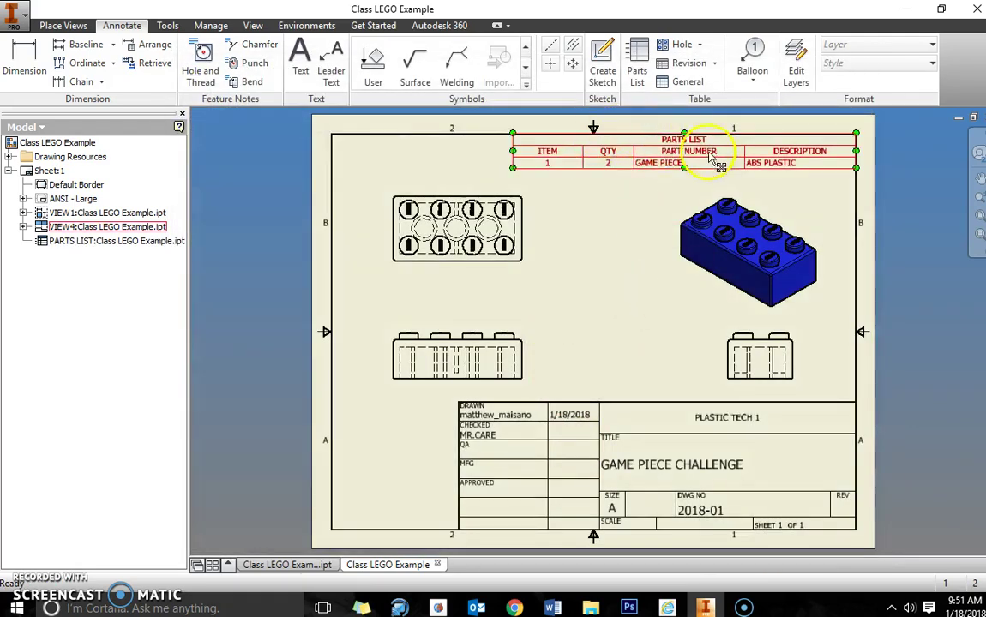
click(638, 158)
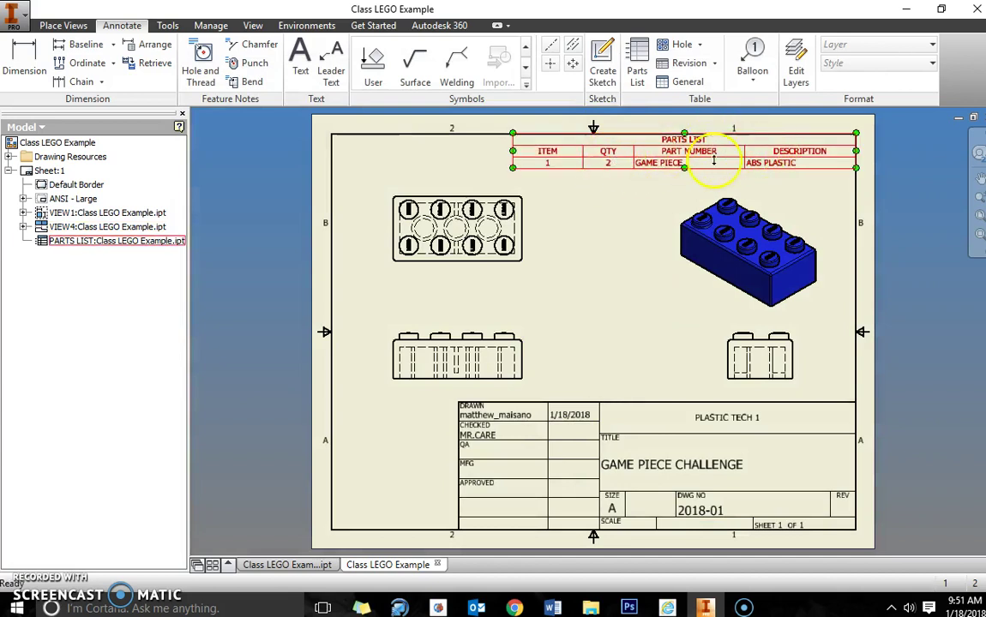
click(651, 221)
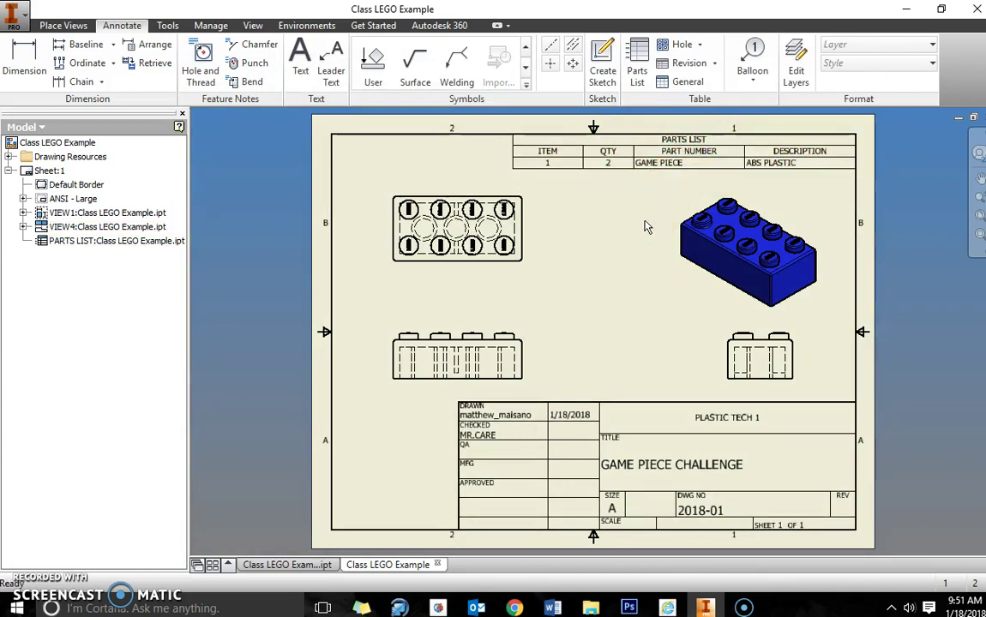
- Dimension the front view's width as 1.25, placed above the view
click(26, 71)
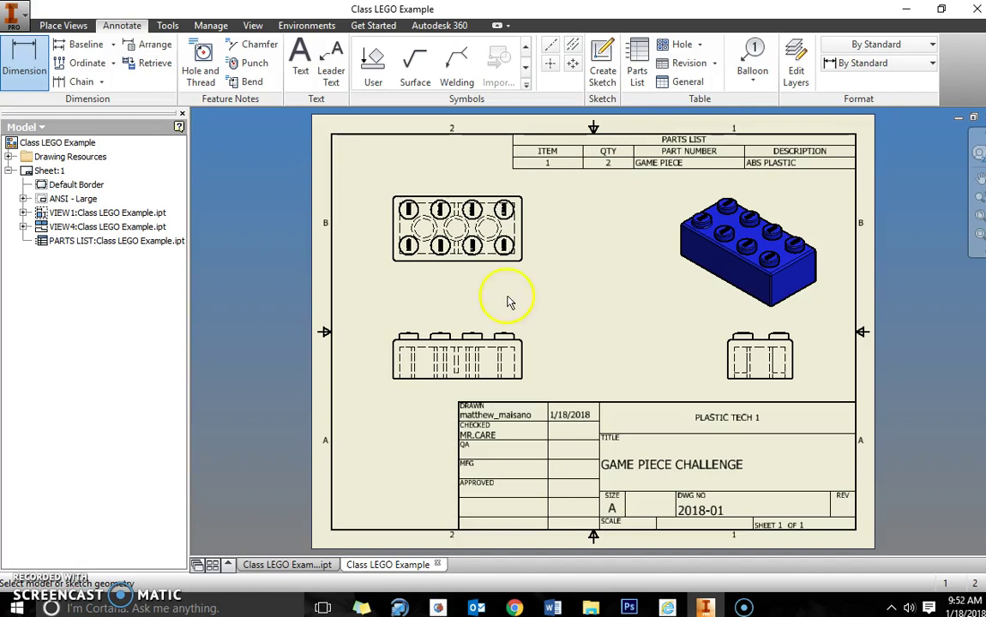
click(395, 362)
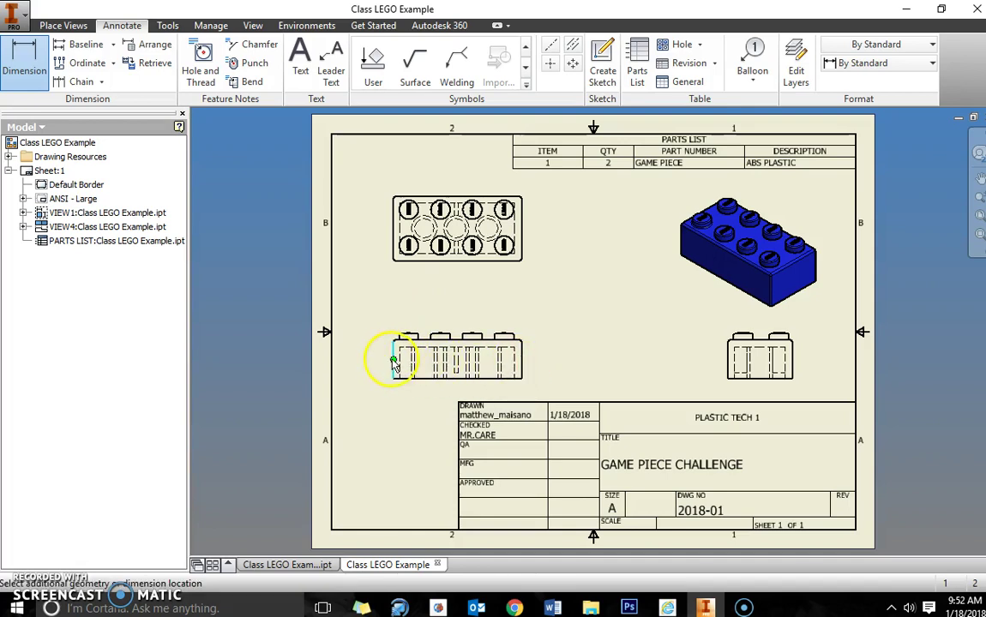
click(522, 362)
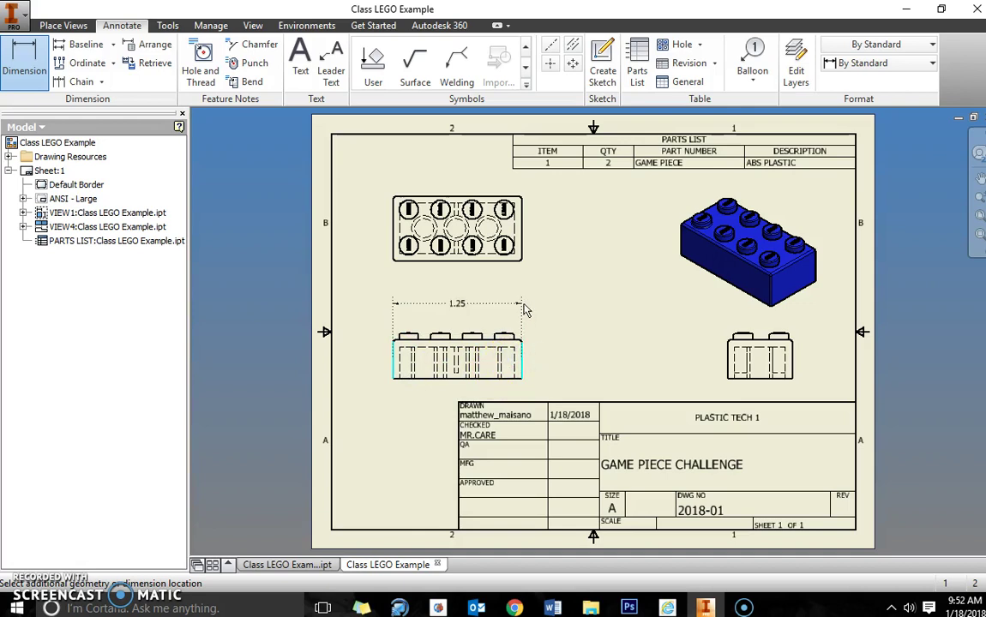
click(523, 305)
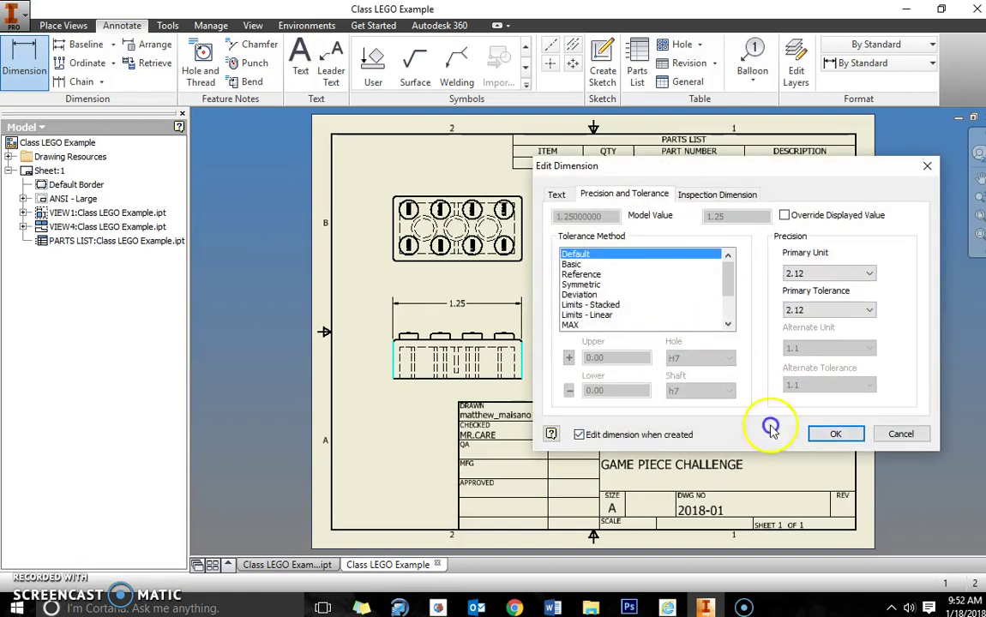
click(837, 435)
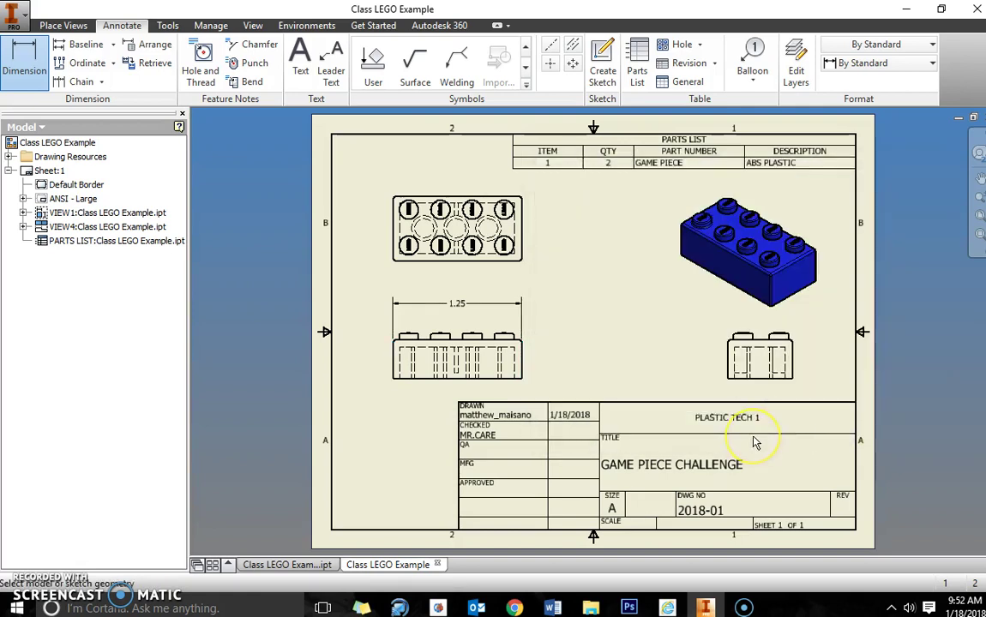
- Add the .44 height dimension left of the side view and turn off the edit prompt
click(742, 337)
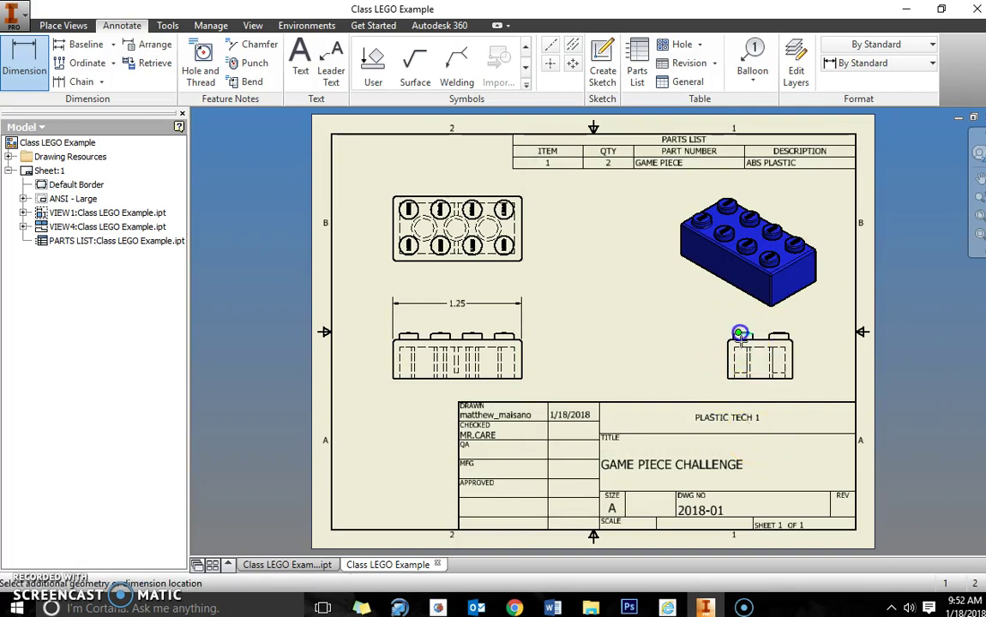
click(748, 379)
click(656, 373)
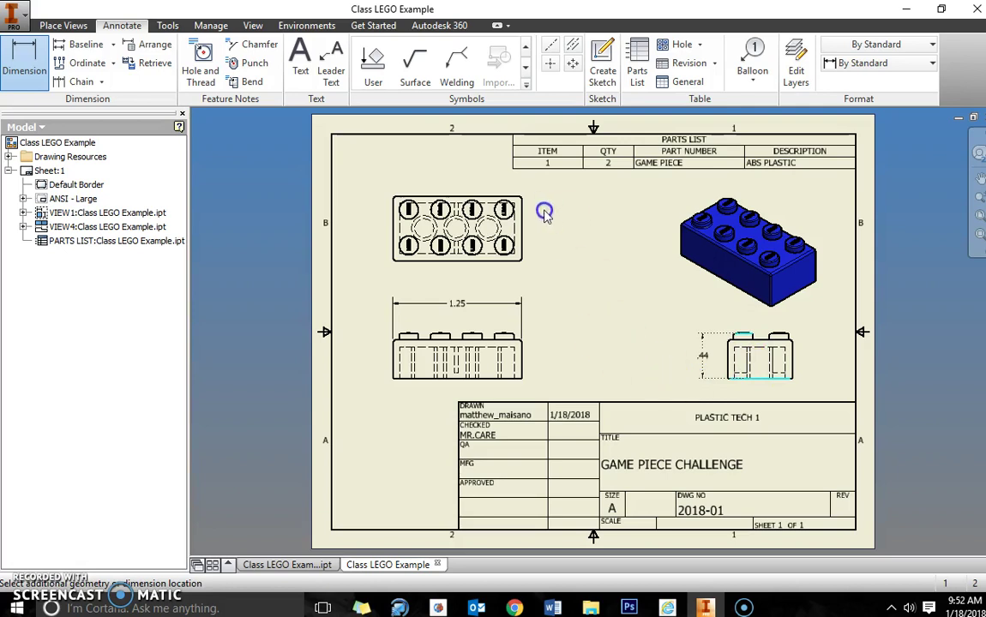
click(819, 434)
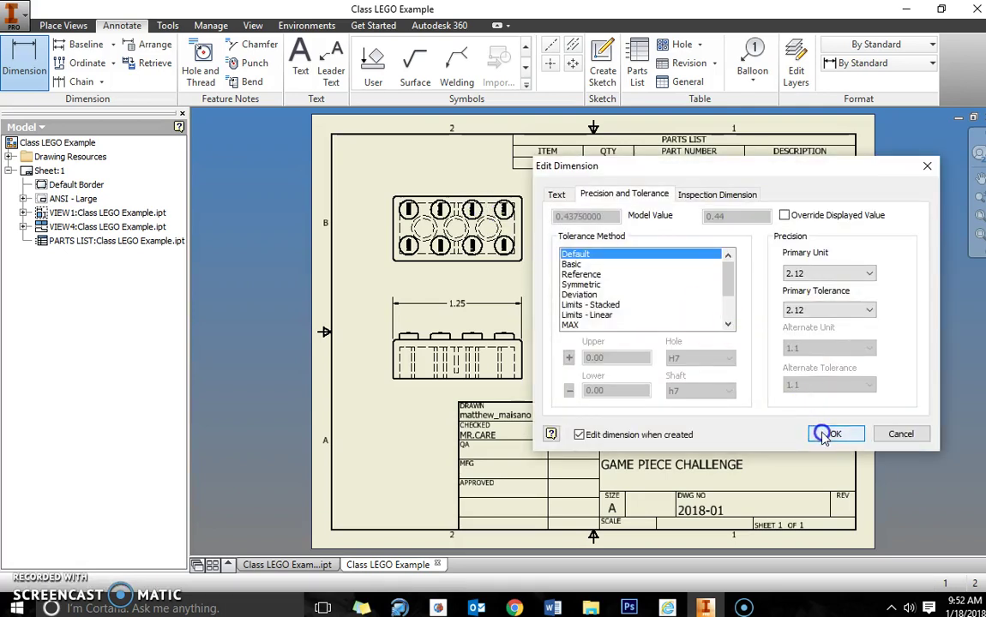
click(579, 435)
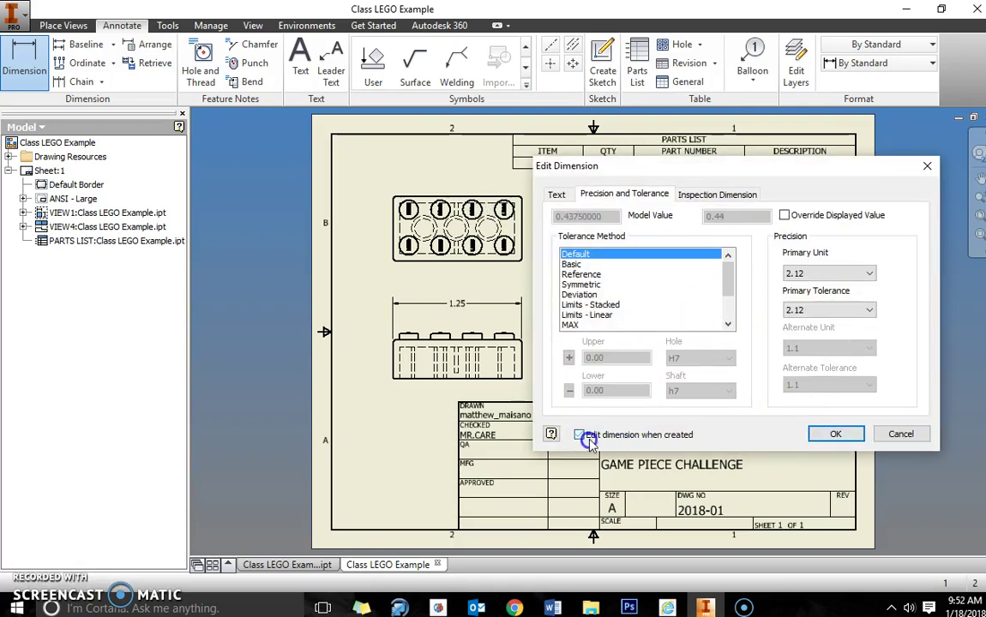
click(828, 435)
- Place the .63 dimension to the right of the top view
click(480, 197)
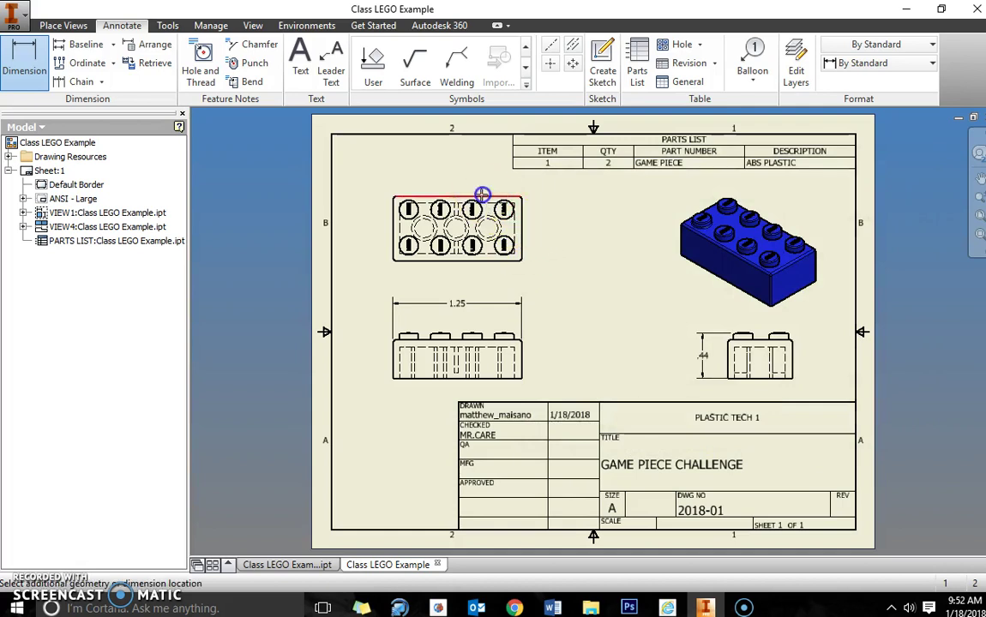
click(493, 259)
click(556, 247)
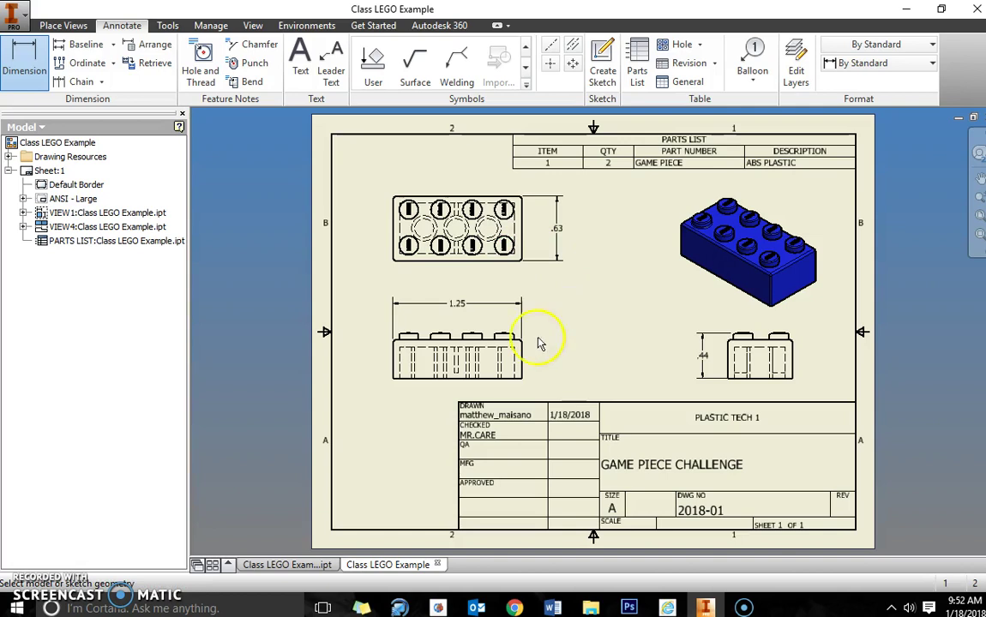
- Dimension the stud height as .06 to the right of the front view
scroll(482, 349, down, 3)
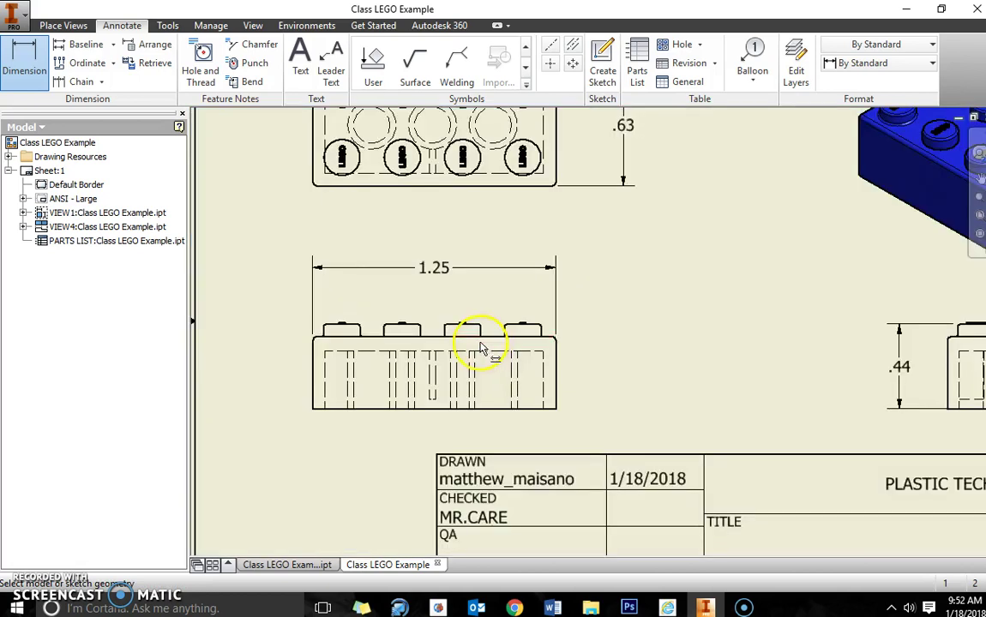
click(533, 331)
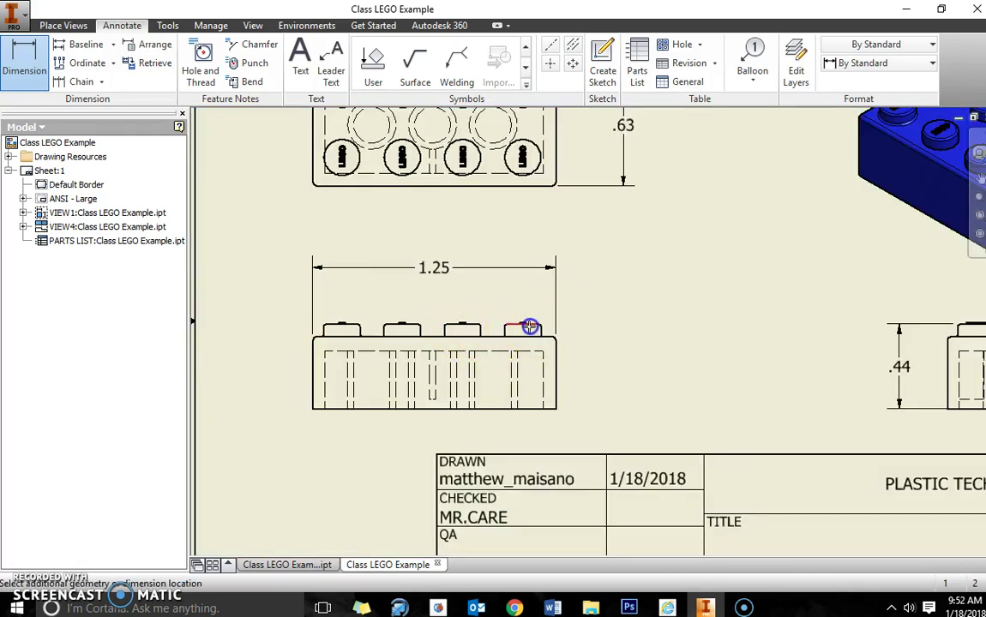
click(531, 336)
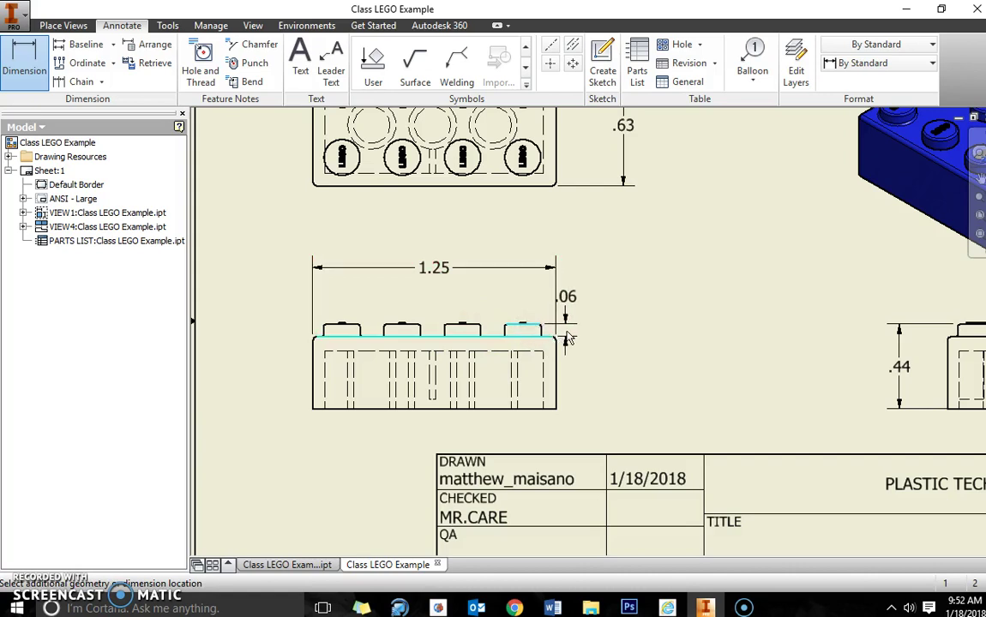
click(550, 327)
click(567, 333)
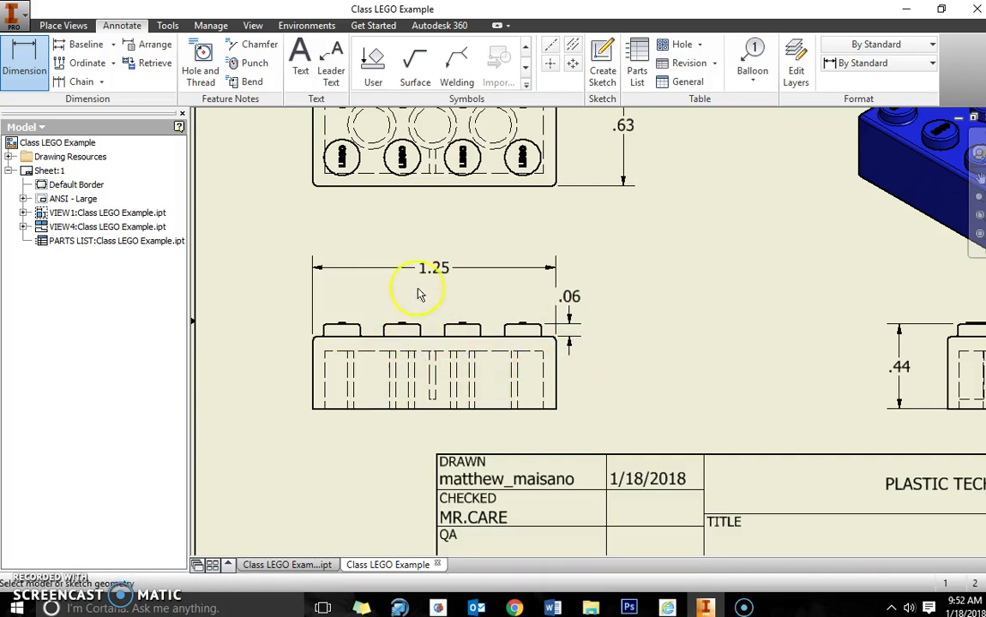
- Add Ø.19 and Ø.25 diameter dimensions to the top view's stud circles
click(352, 165)
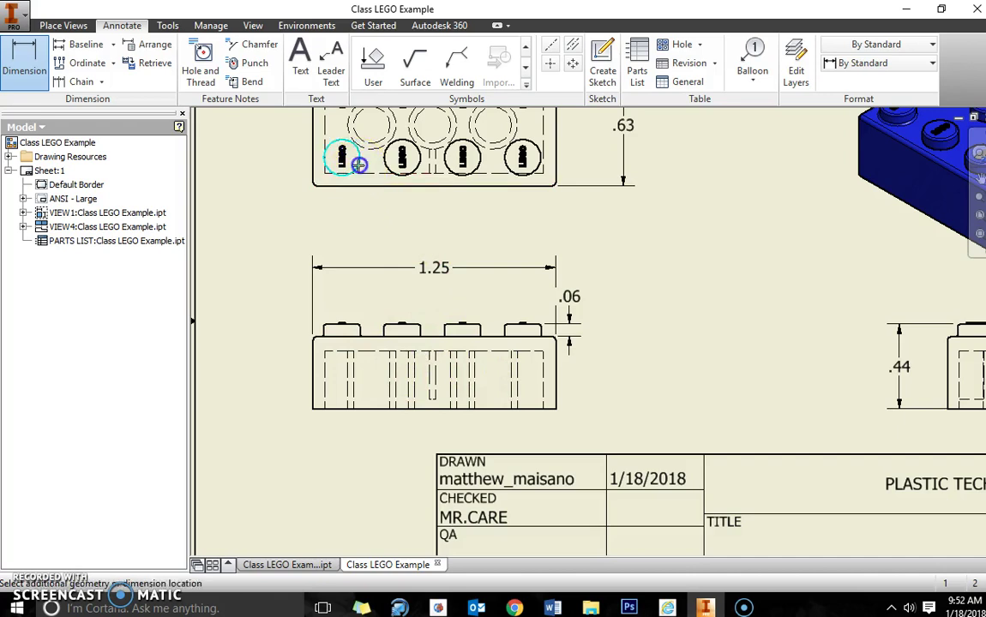
click(301, 216)
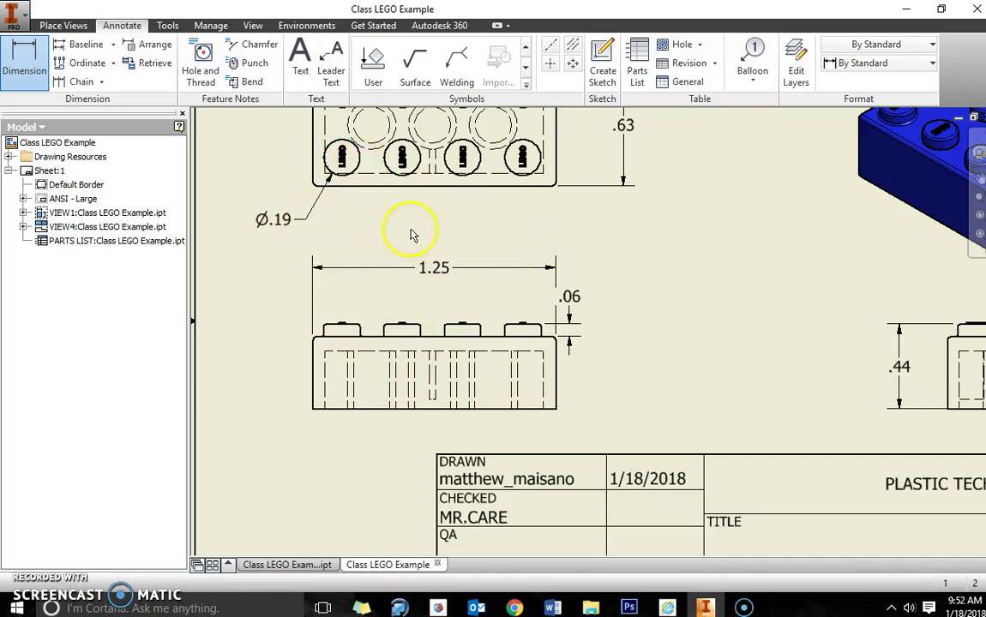
click(378, 151)
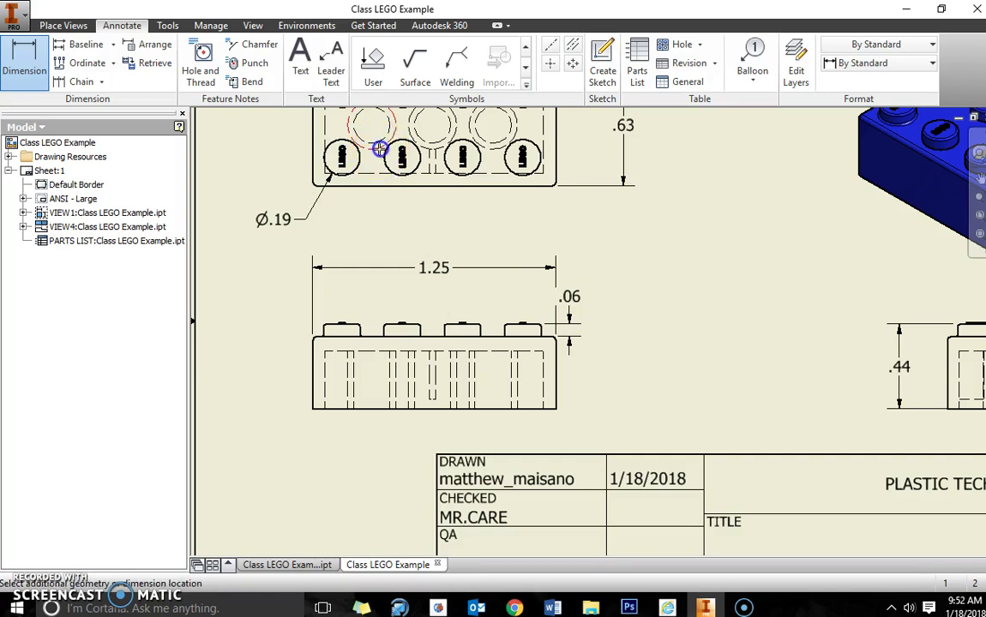
click(376, 220)
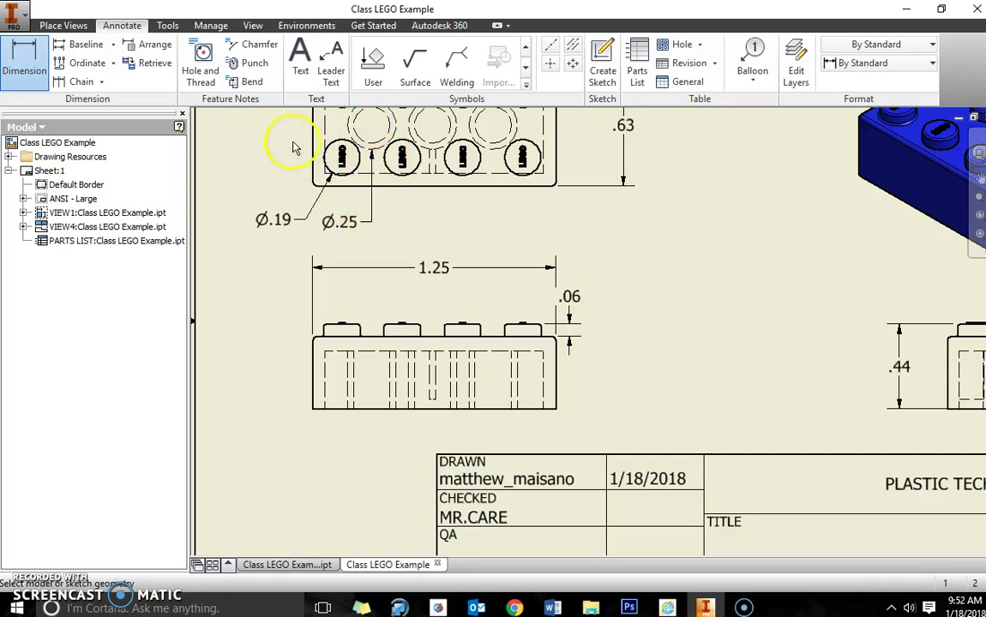
click(360, 140)
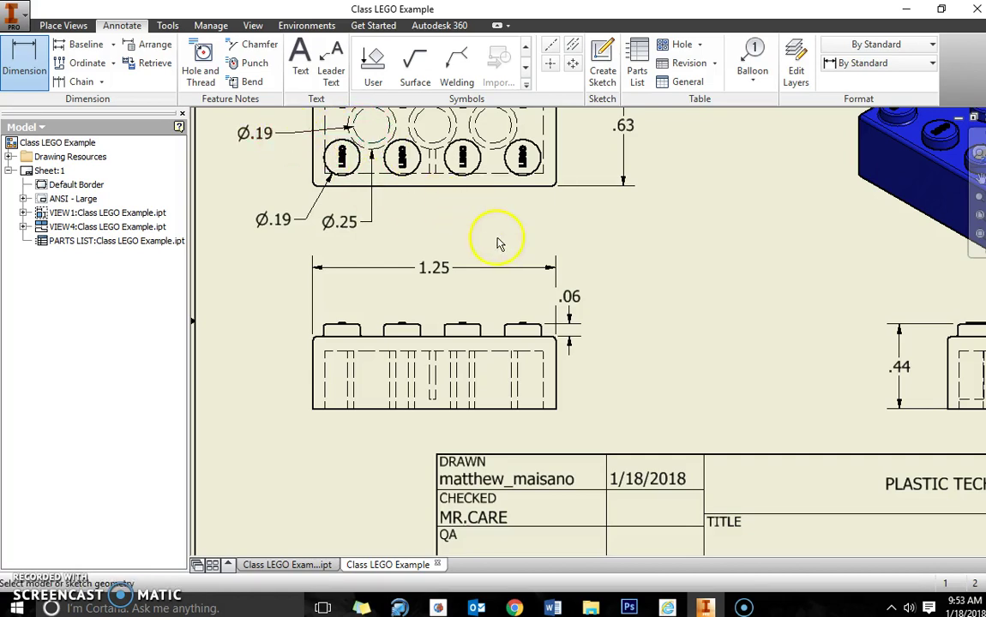
- Dimension the .06 wall thickness below the front view
click(544, 393)
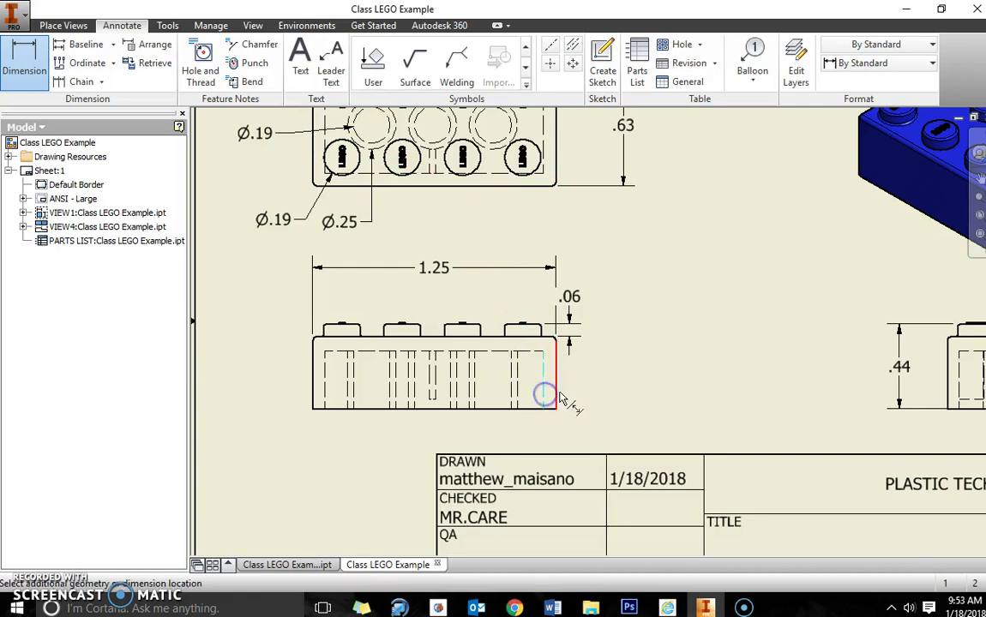
click(557, 397)
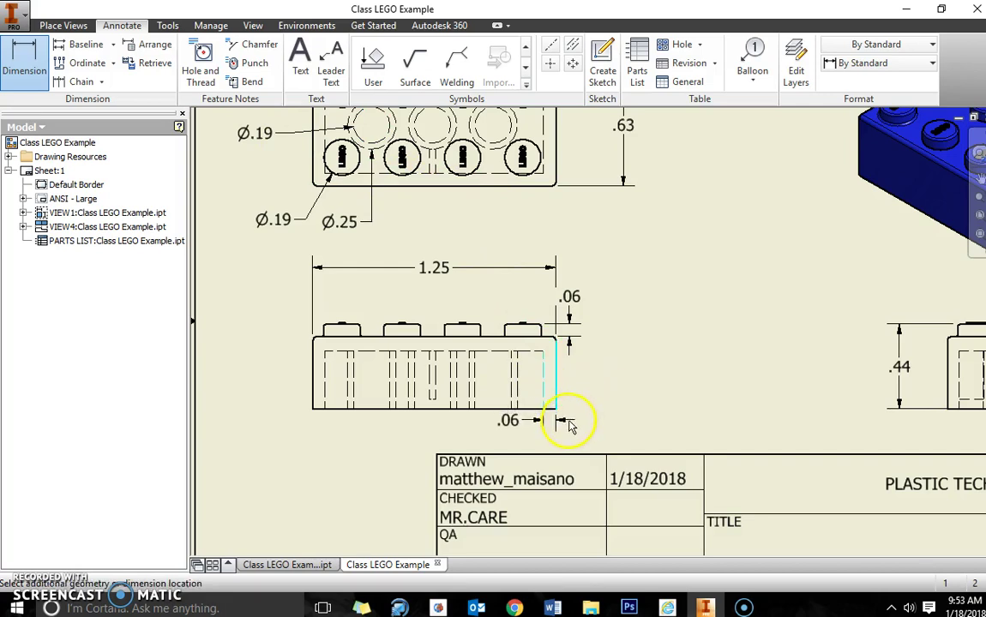
click(565, 420)
scroll(572, 374, up, 3)
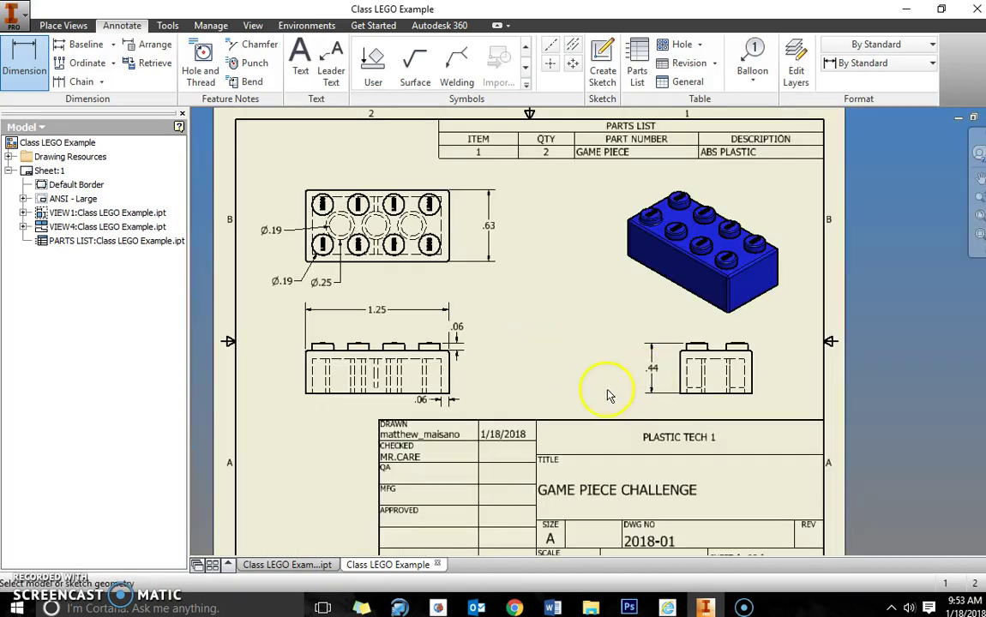
- Add the .16 side-view stud width, .13 front-view stud spacing and .30 side-view height
click(708, 347)
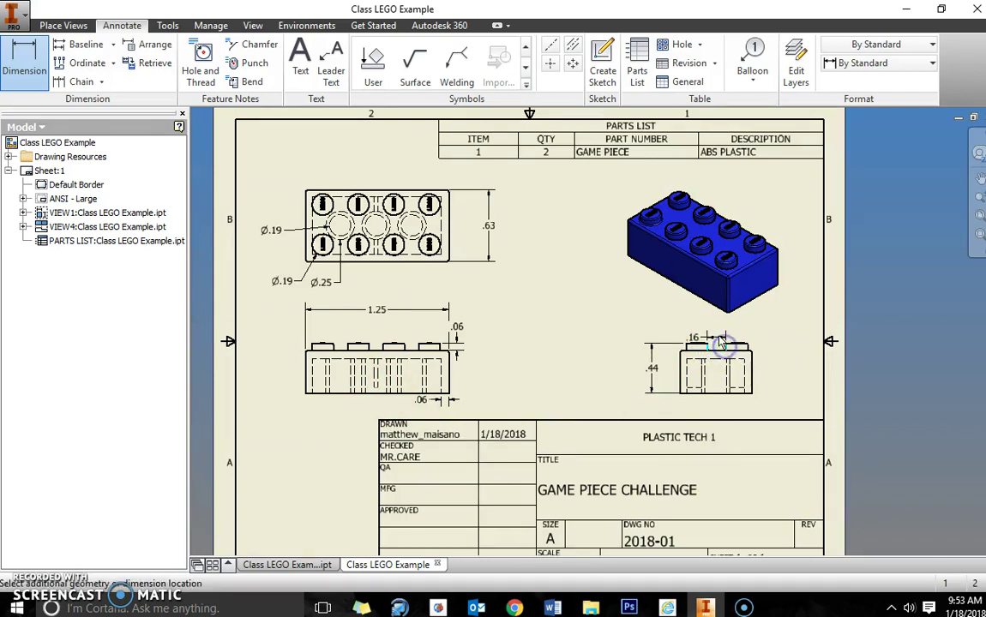
click(716, 336)
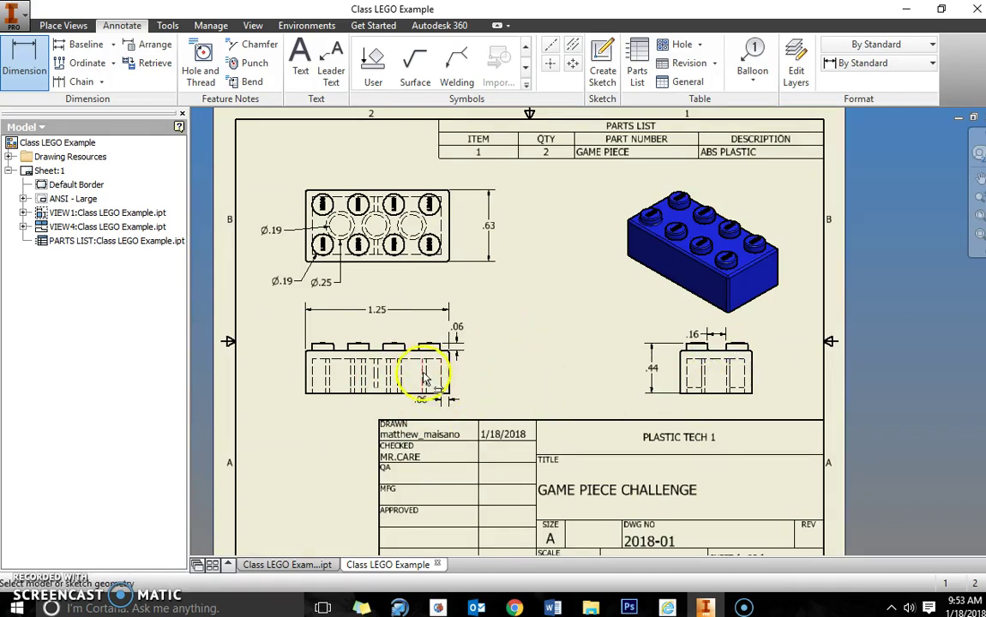
click(365, 347)
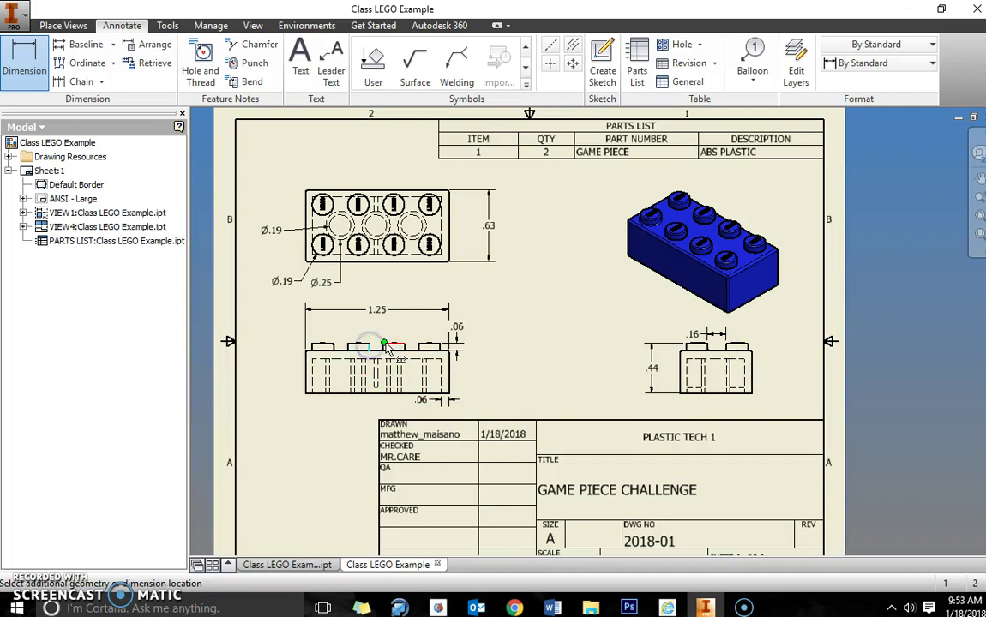
click(377, 332)
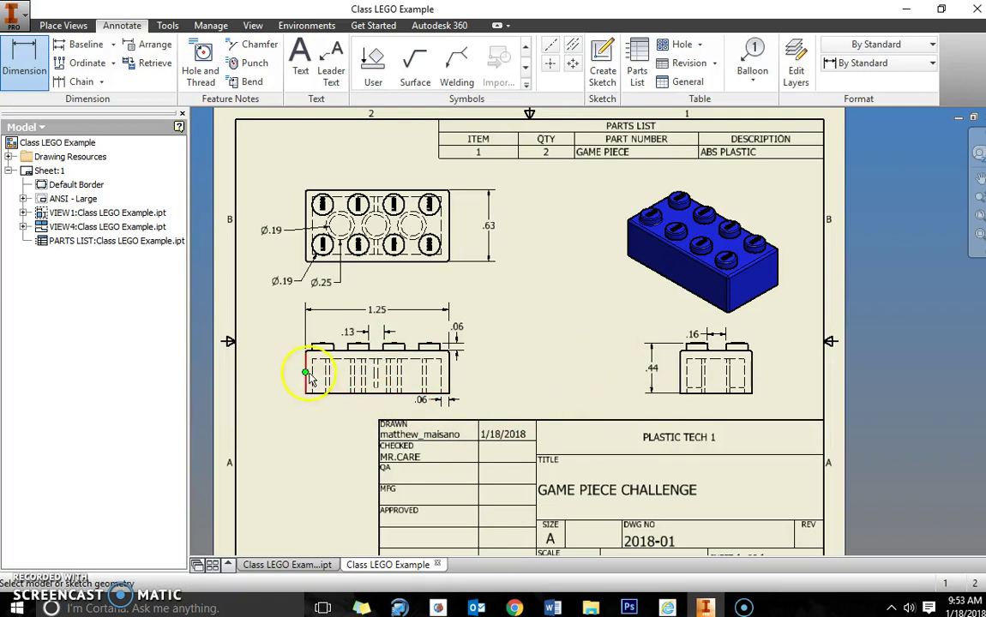
click(698, 360)
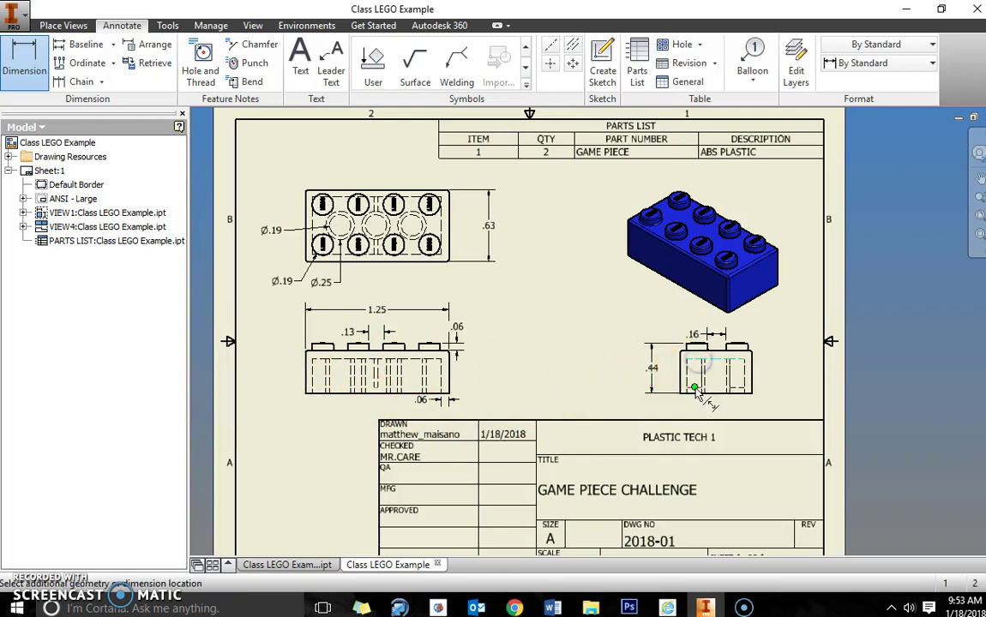
click(696, 393)
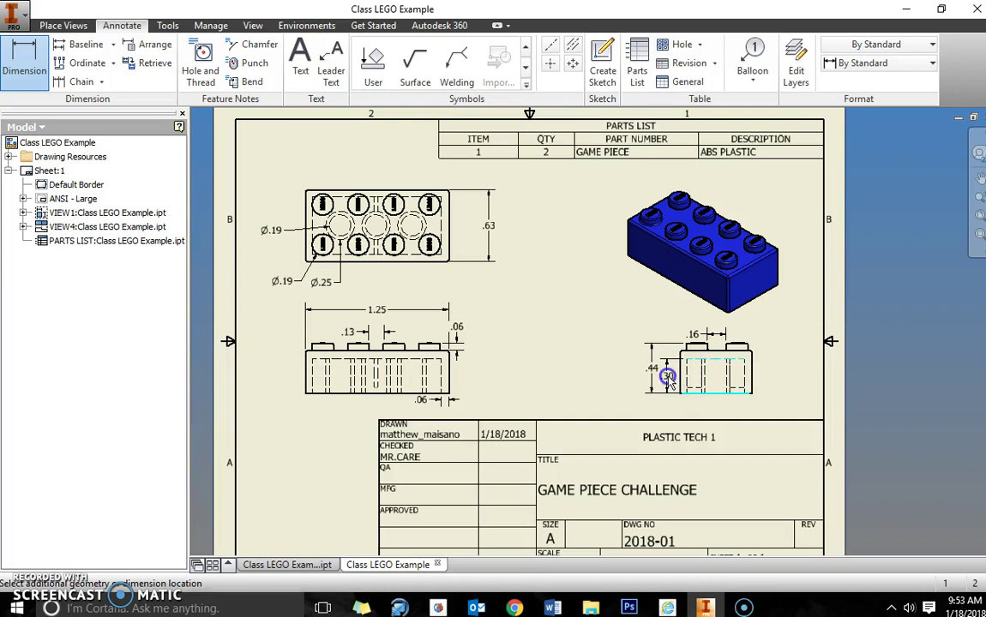
click(668, 377)
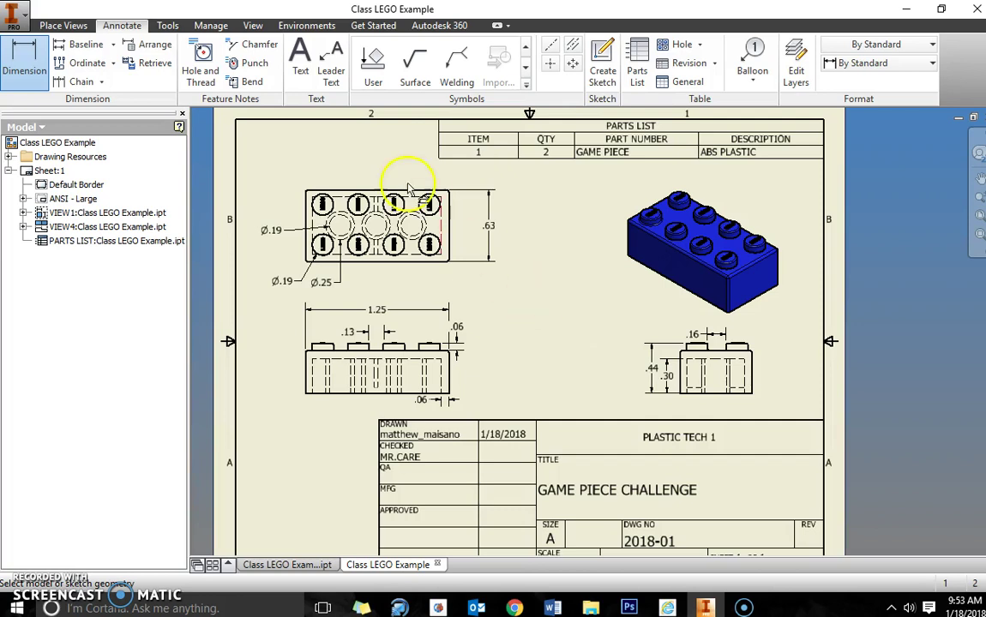
- Start a text note, redrawing its box near the sheet centre after fitting the sheet in view
click(300, 64)
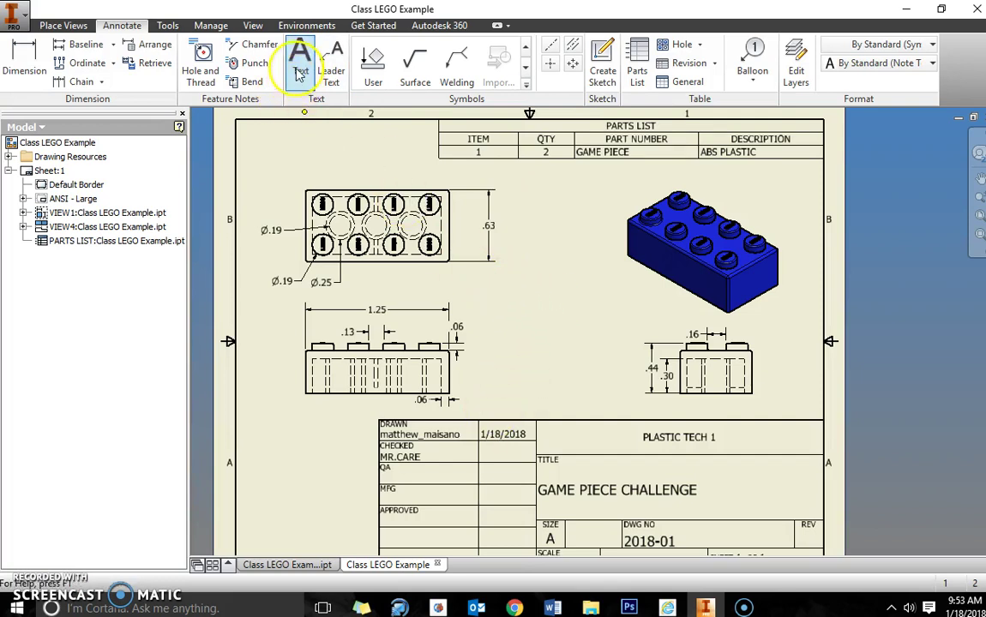
mouse_move(491, 294)
mouse_down()
mouse_move(535, 337)
mouse_move(631, 389)
mouse_up()
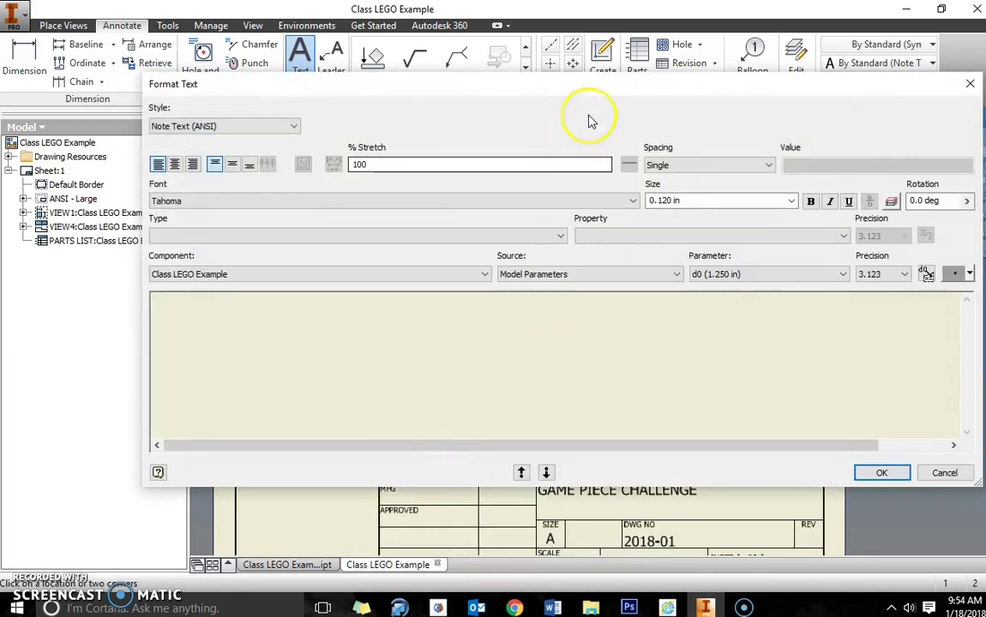
click(970, 83)
scroll(335, 485, up, 5)
scroll(301, 480, down, 8)
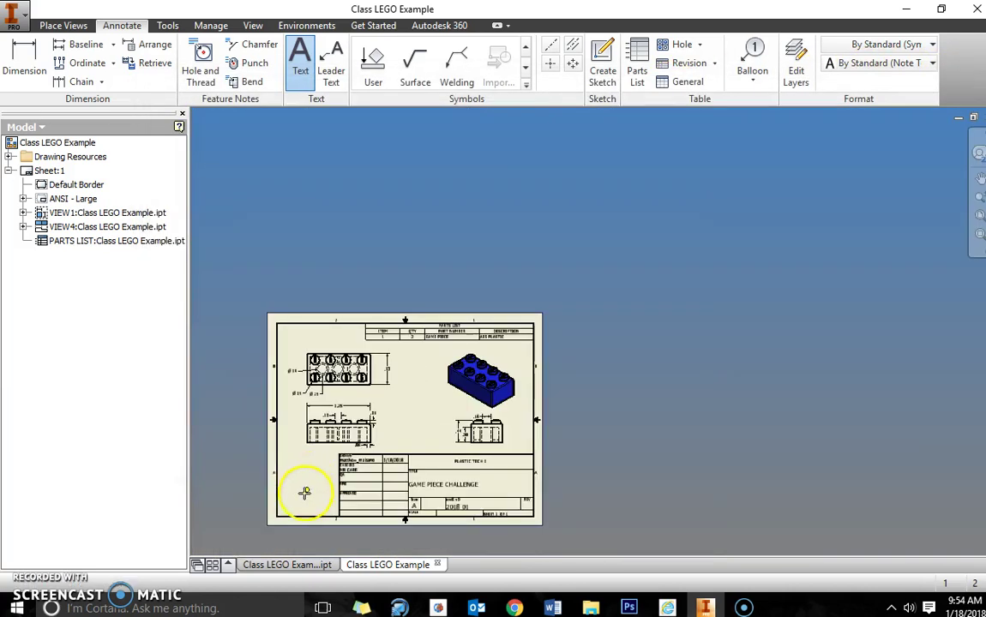
scroll(302, 465, up, 3)
middle_drag(318, 482, 359, 414)
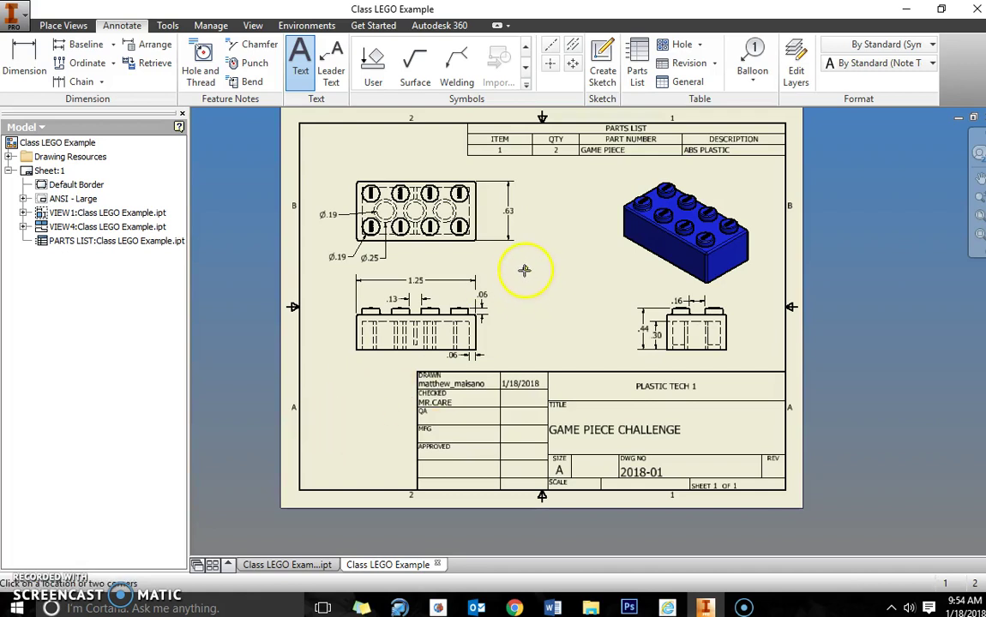
drag(517, 264, 628, 337)
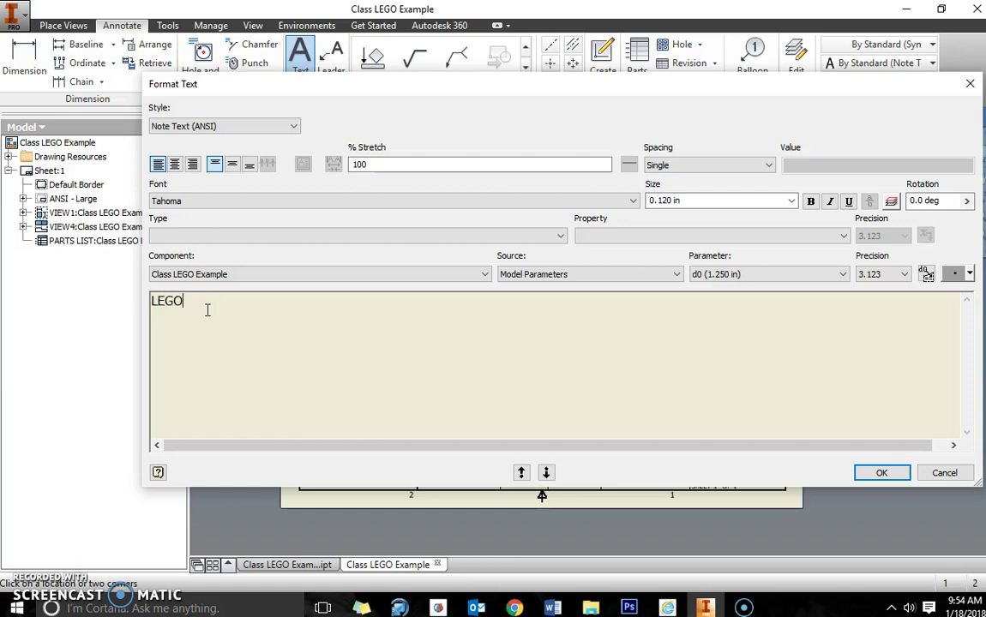
- Type LEGO GAME PIECE, SCALE: 2:1 and MATERIAL: ABS PLASTIC on separate lines
text(LEGO GAME PI)
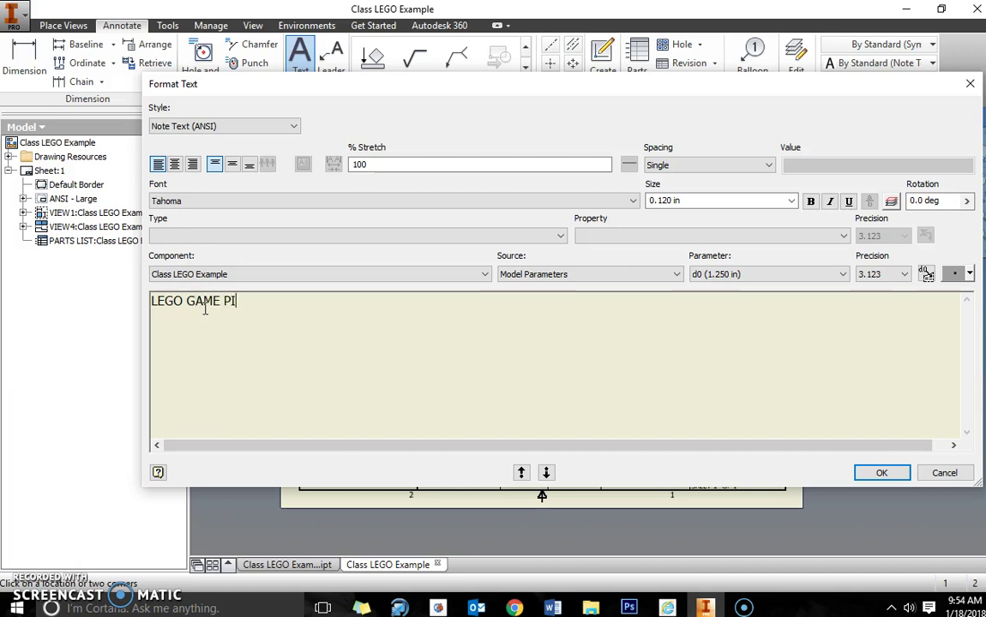
text(ECE)
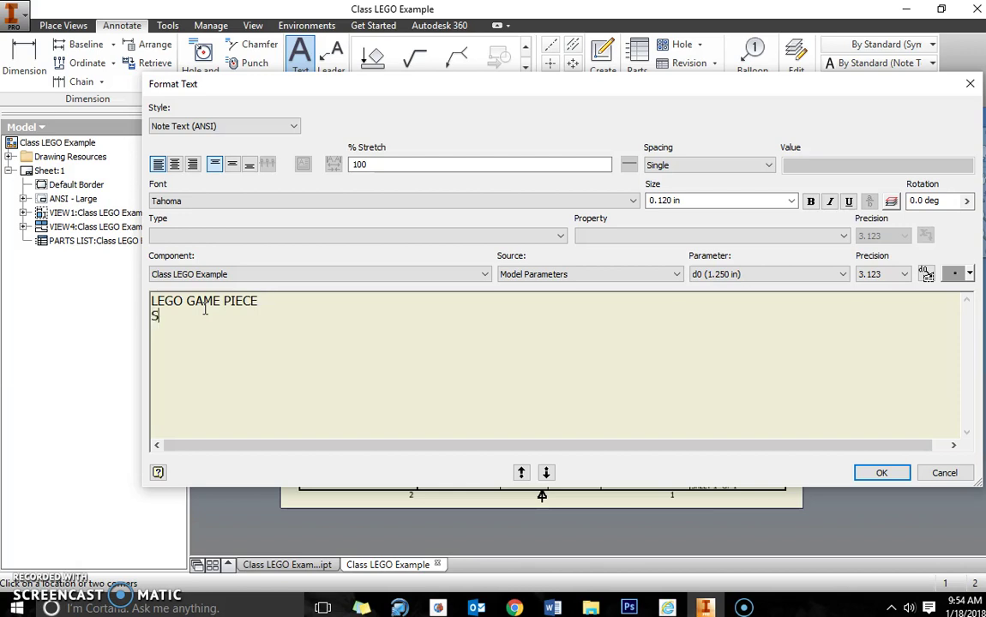
text(E: 2:1)
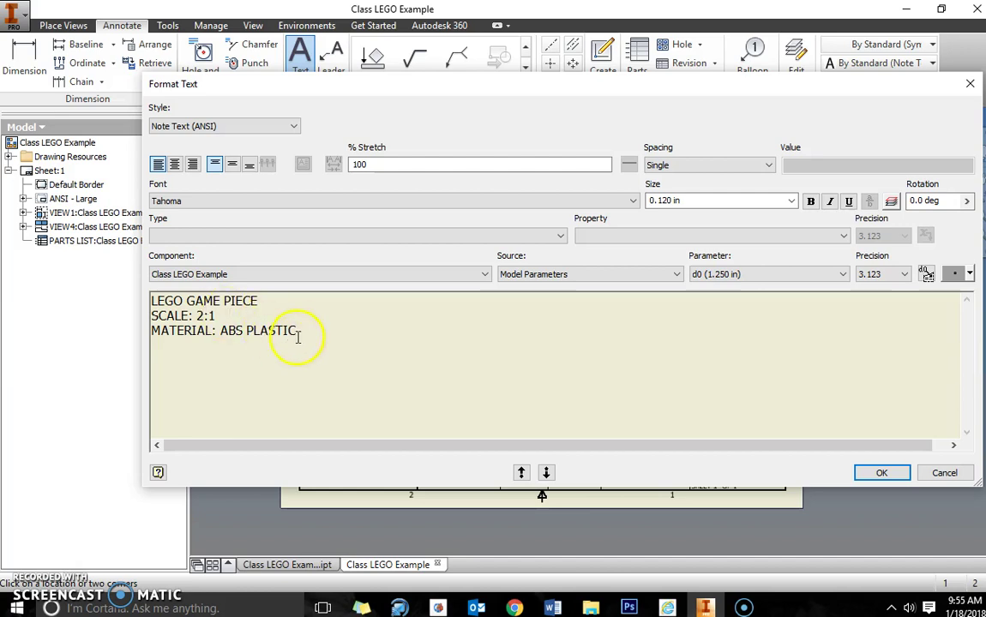
- Center-align all three lines of the note
drag(298, 331, 141, 293)
click(175, 164)
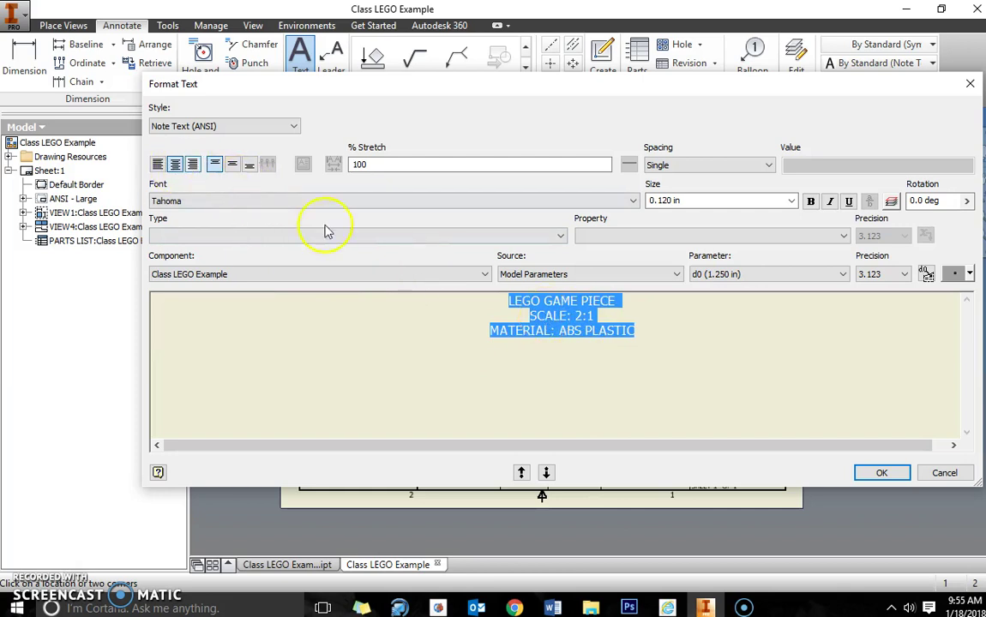
click(606, 343)
- Make the LEGO GAME PIECE line bold, underlined and 0.25 in high
drag(623, 302, 504, 305)
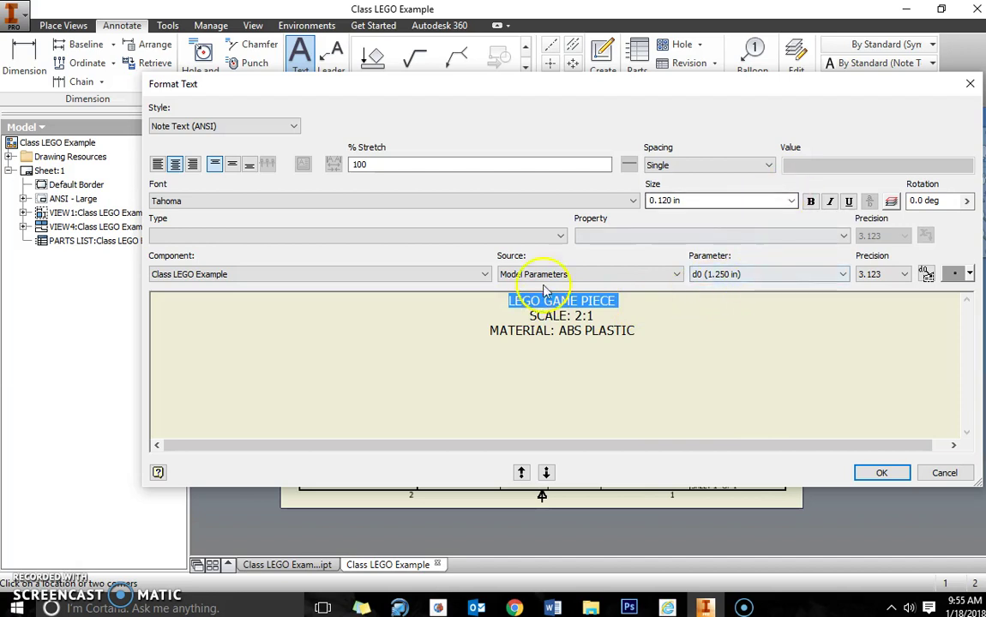
click(811, 201)
click(849, 202)
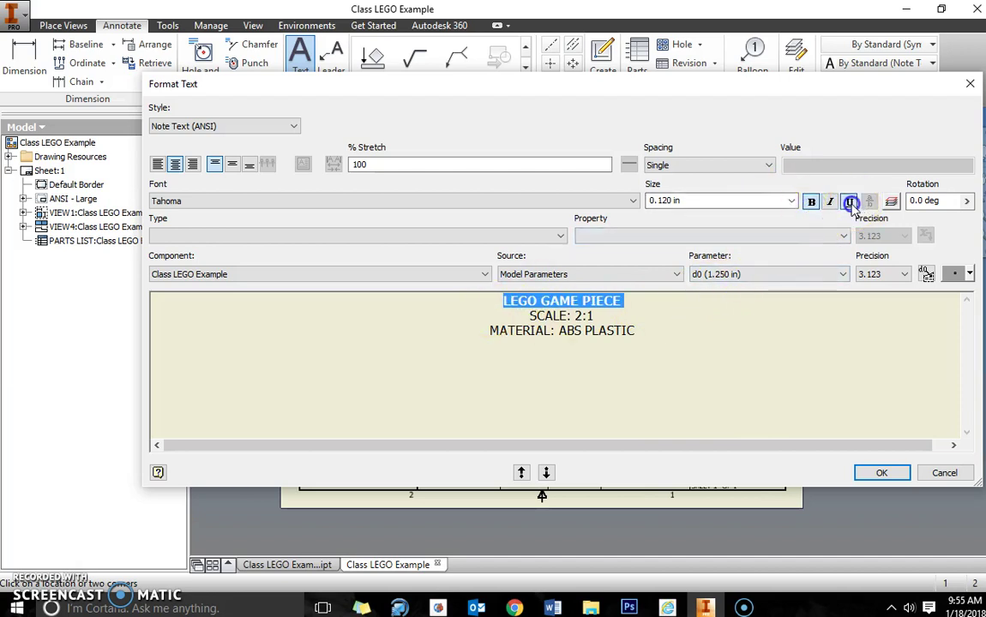
click(737, 202)
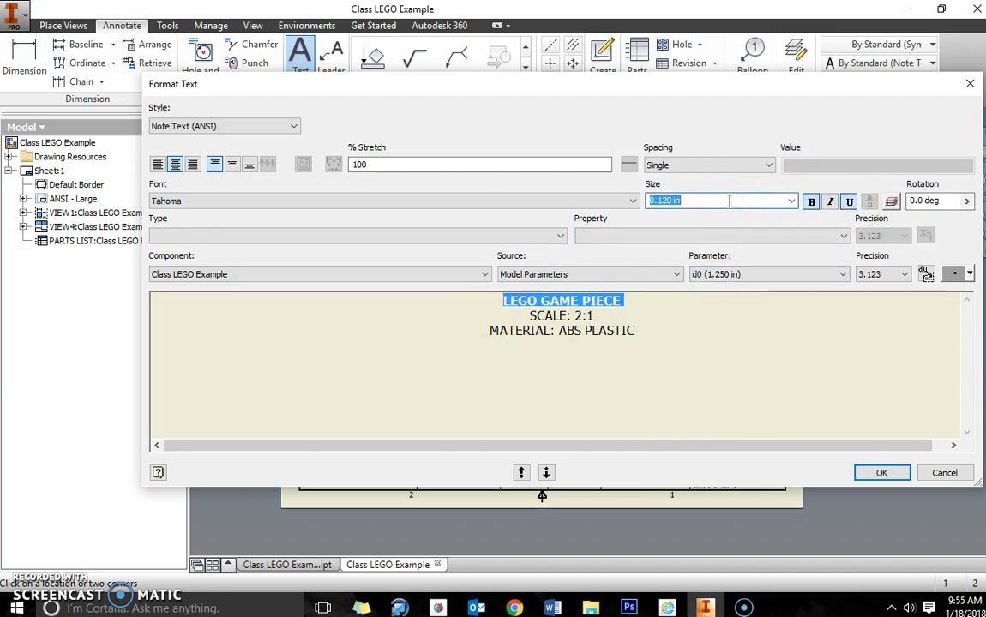
text(.)
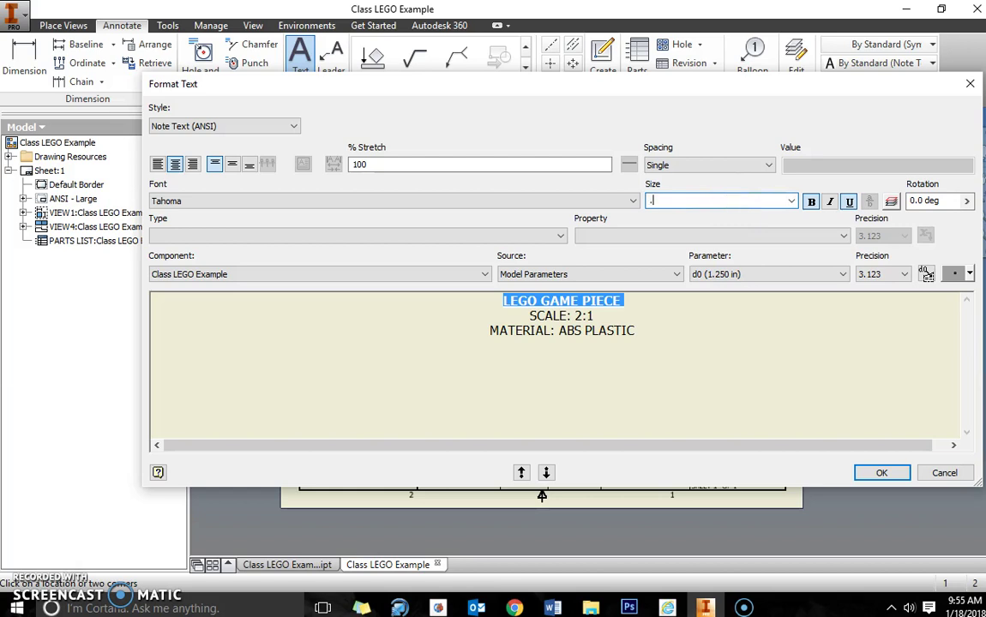
text(25)
key(Return)
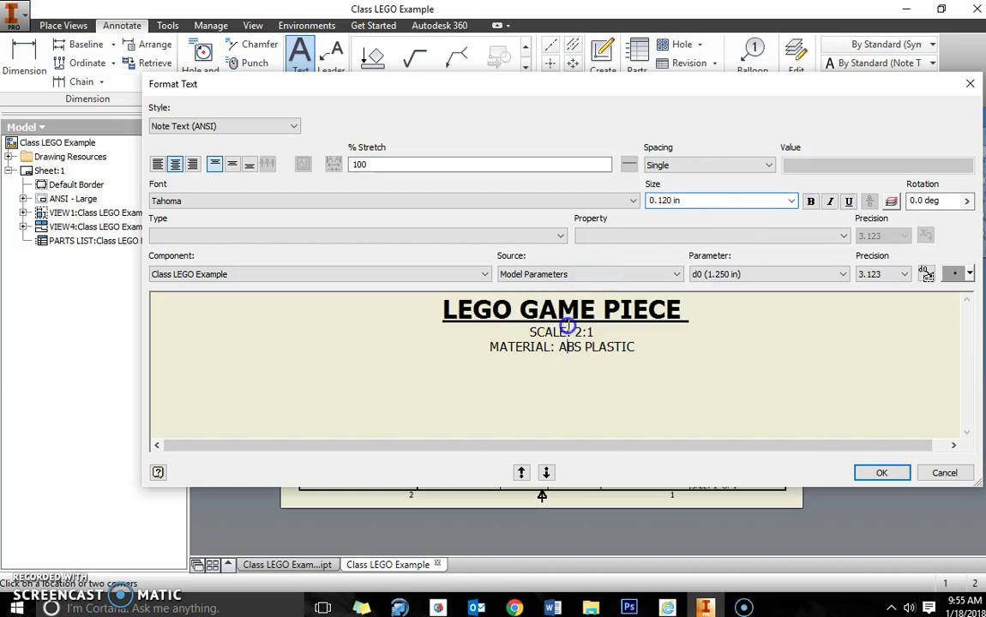
- Set the SCALE and MATERIAL lines to 0.200 in text size
drag(636, 346, 530, 334)
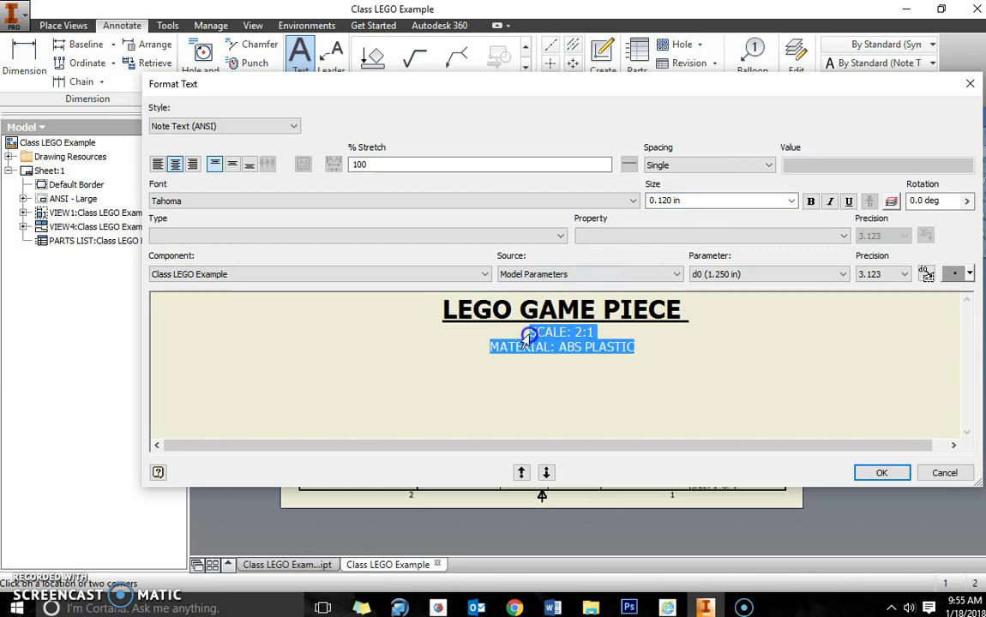
click(708, 201)
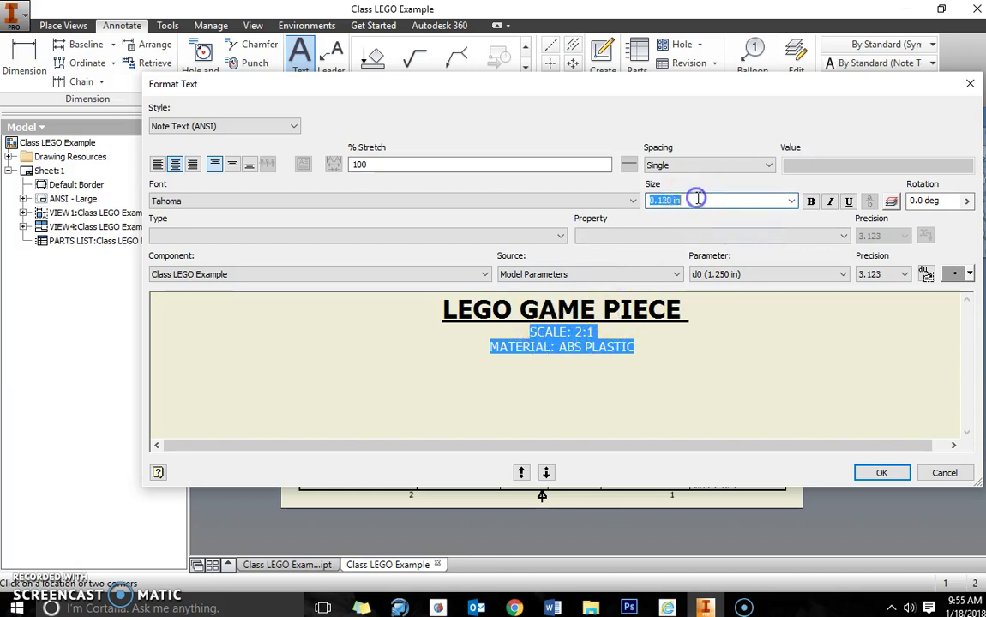
text(.)
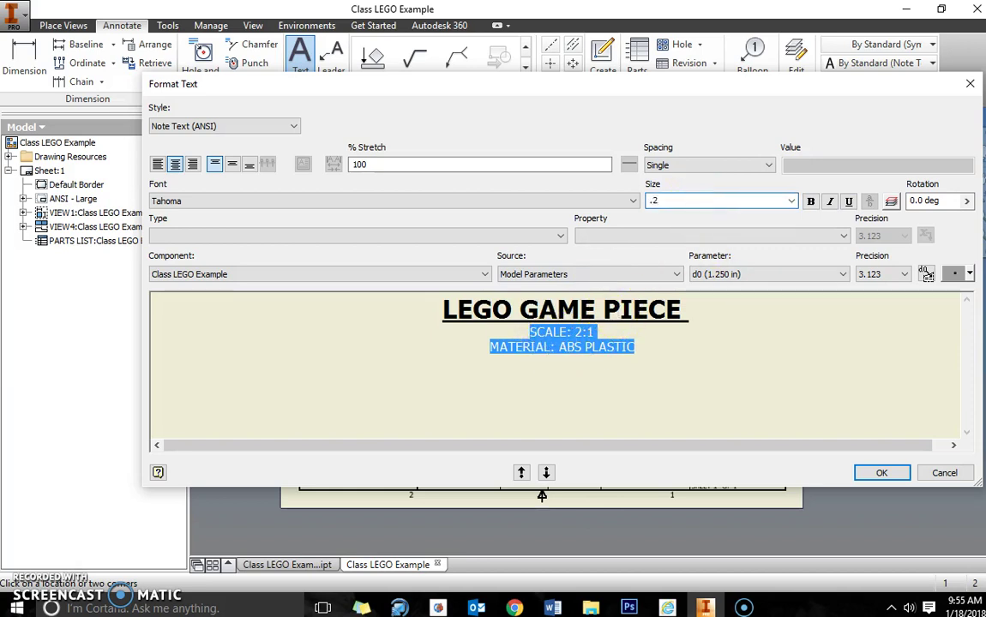
text(2)
key(Return)
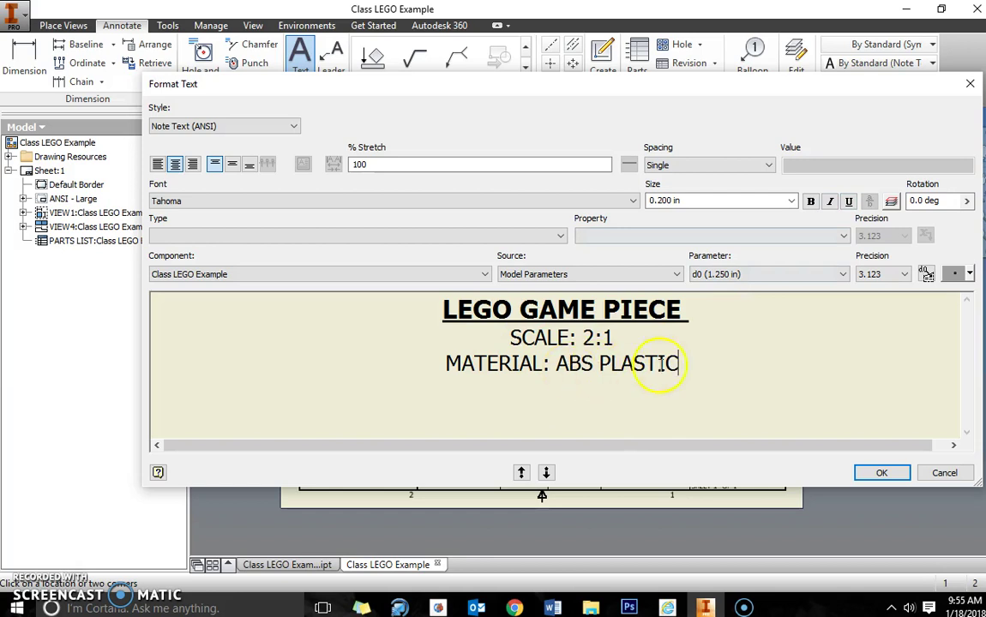
- Finish the note, then widen its text boundary on both sides
click(870, 469)
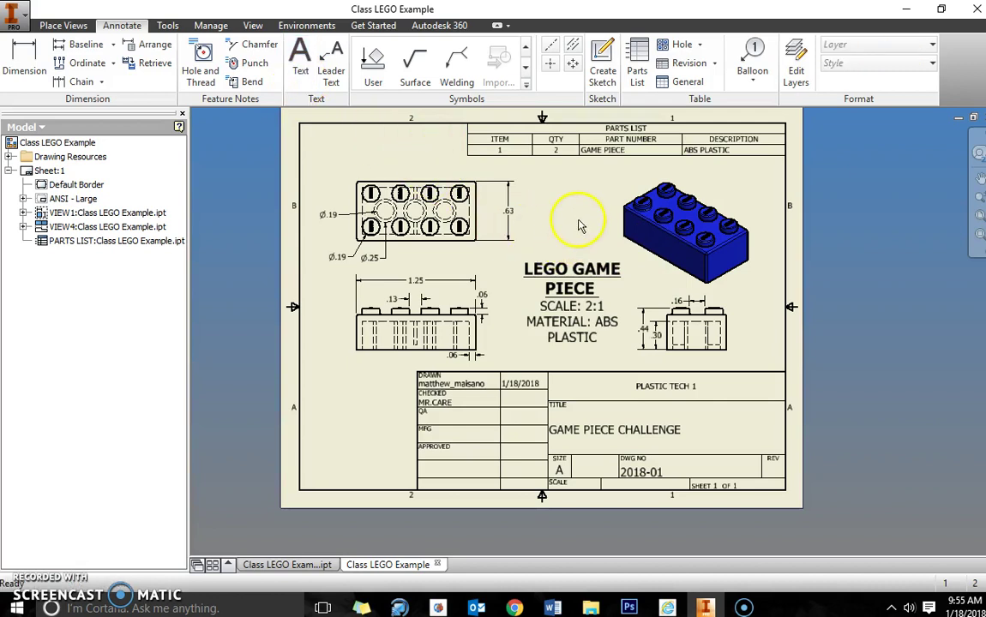
key(Escape)
click(514, 307)
drag(505, 302, 502, 302)
drag(627, 301, 638, 302)
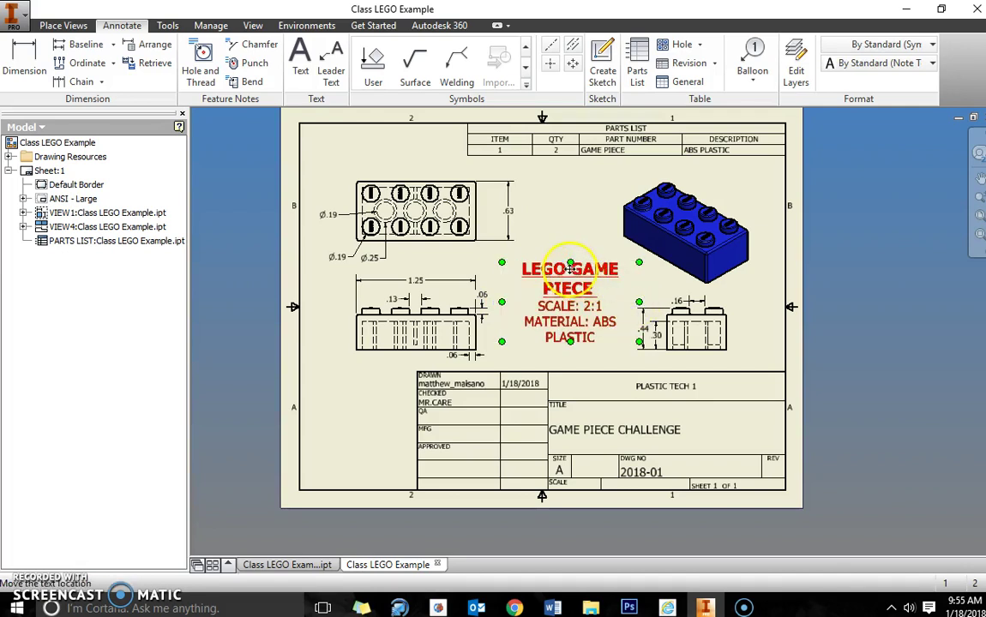
- Move the title note between the views and shift the front view left
drag(564, 284, 561, 268)
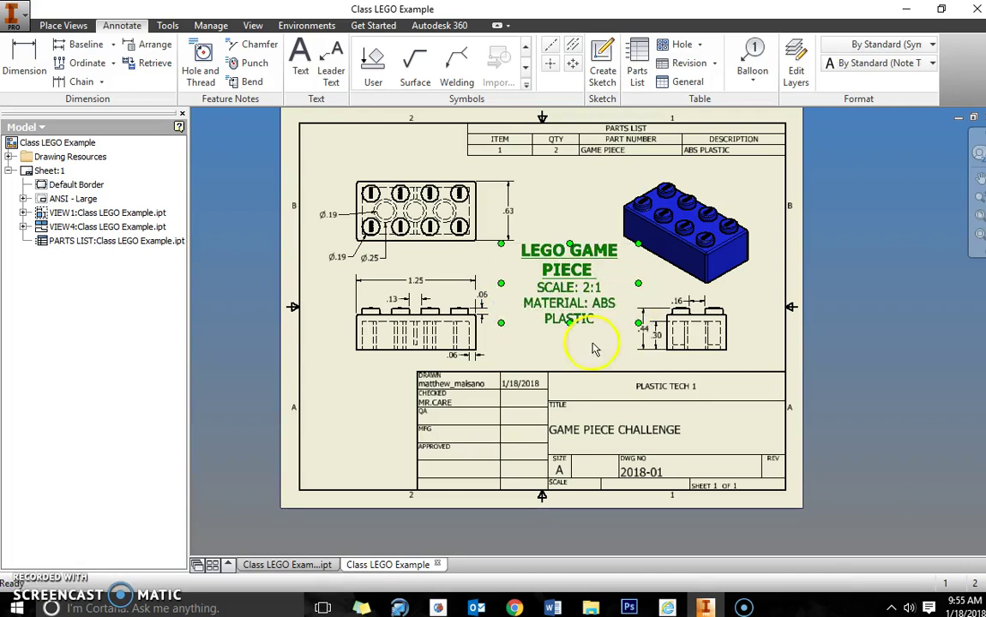
click(614, 302)
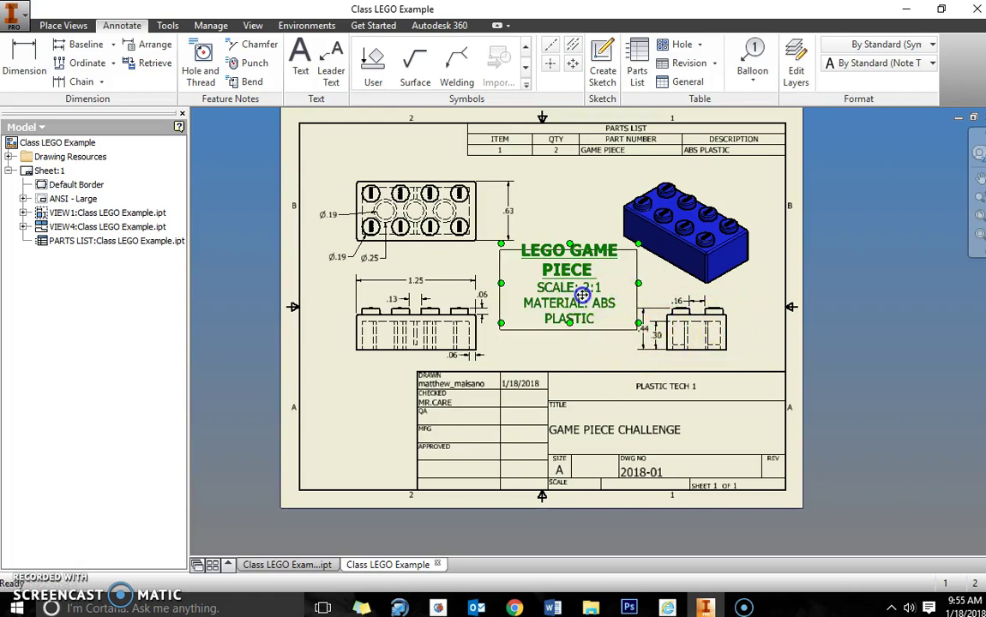
drag(413, 364, 391, 366)
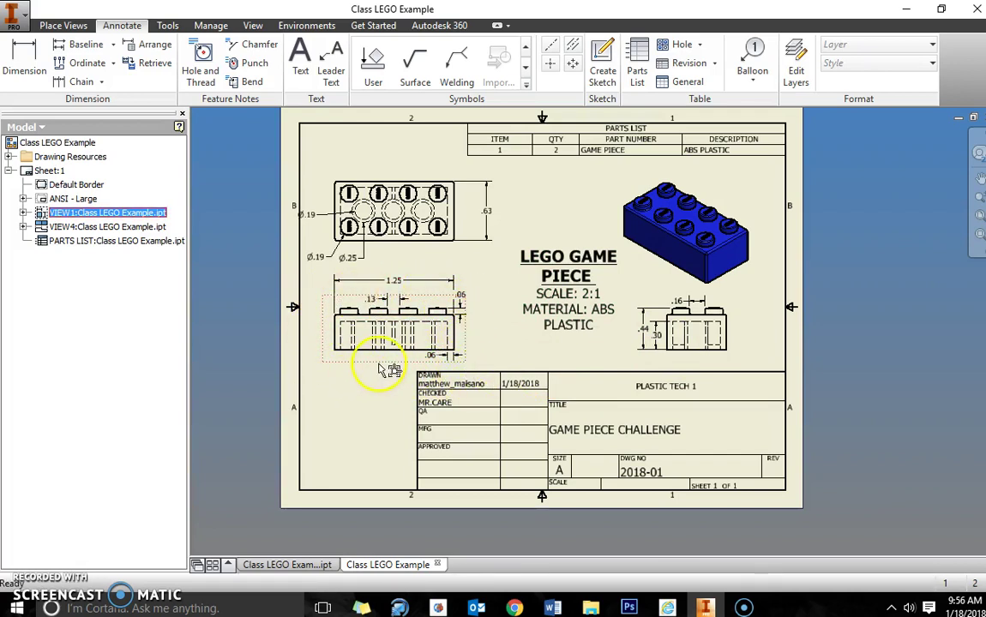
- Try repositioning the front and top views again, then undo the move
drag(369, 364, 387, 366)
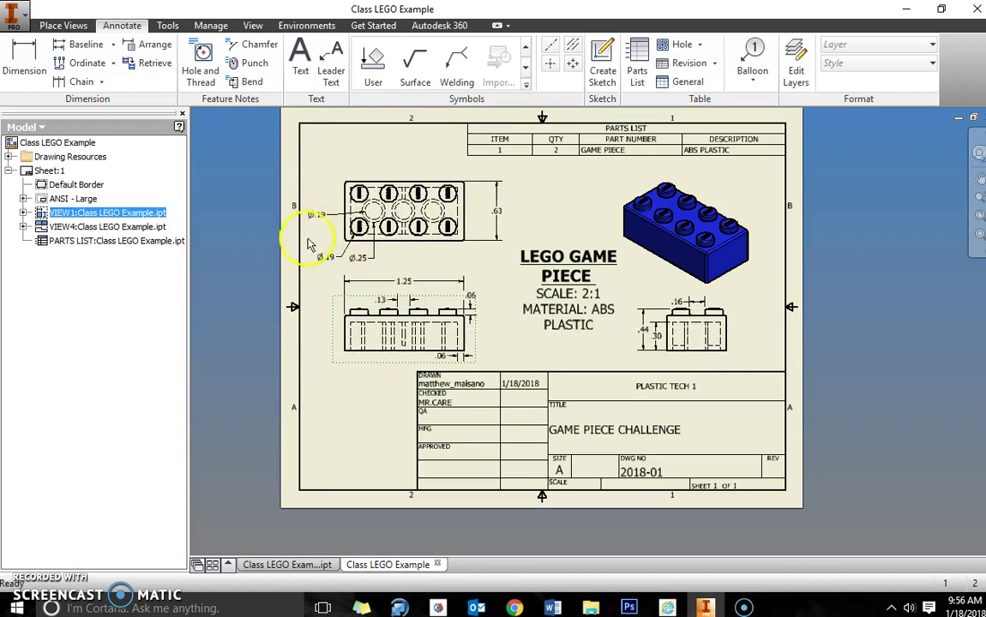
click(370, 367)
key(ctrl+z)
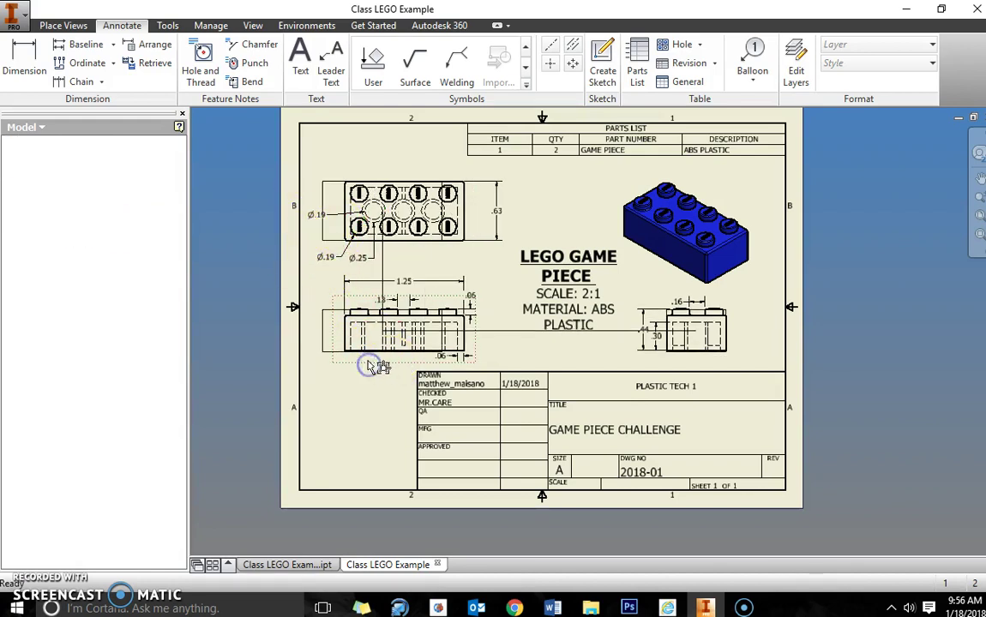
- Raise the top view, move the isometric view up-right and shift the side view right
click(302, 214)
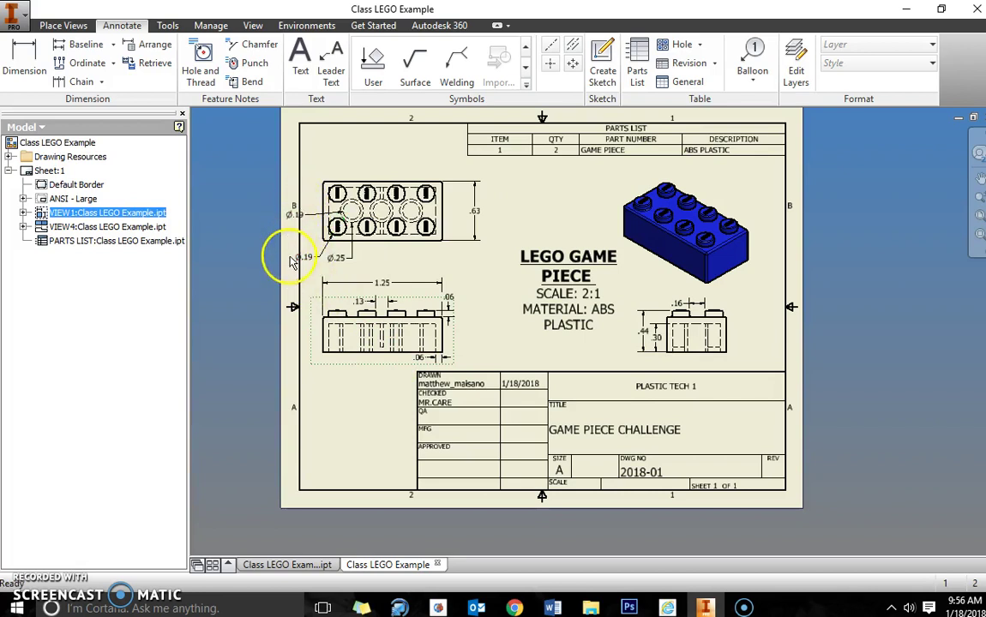
mouse_move(375, 369)
mouse_down()
mouse_move(392, 366)
mouse_move(363, 385)
mouse_up()
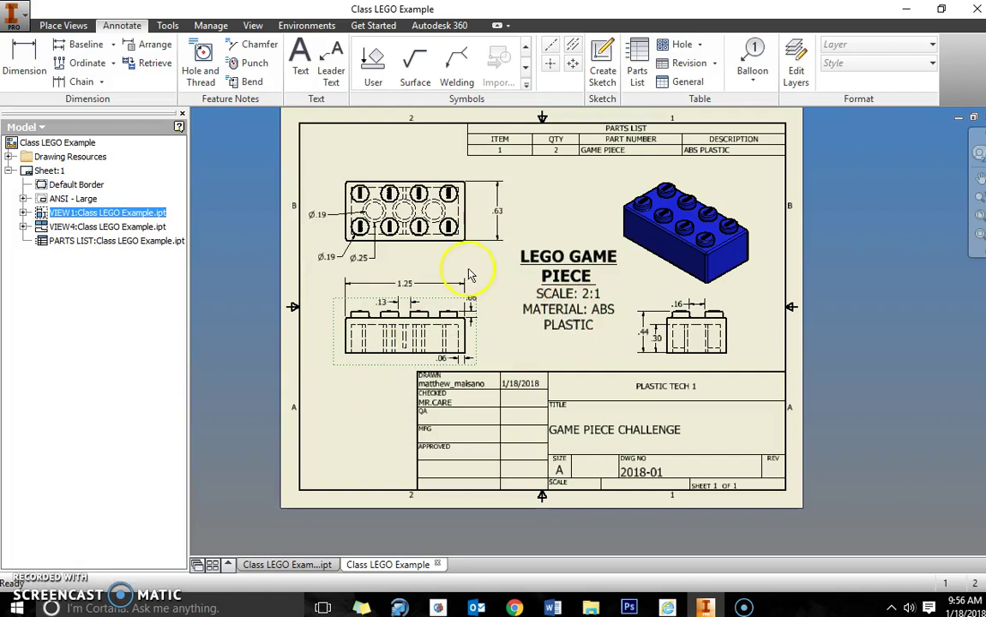
drag(417, 257, 419, 228)
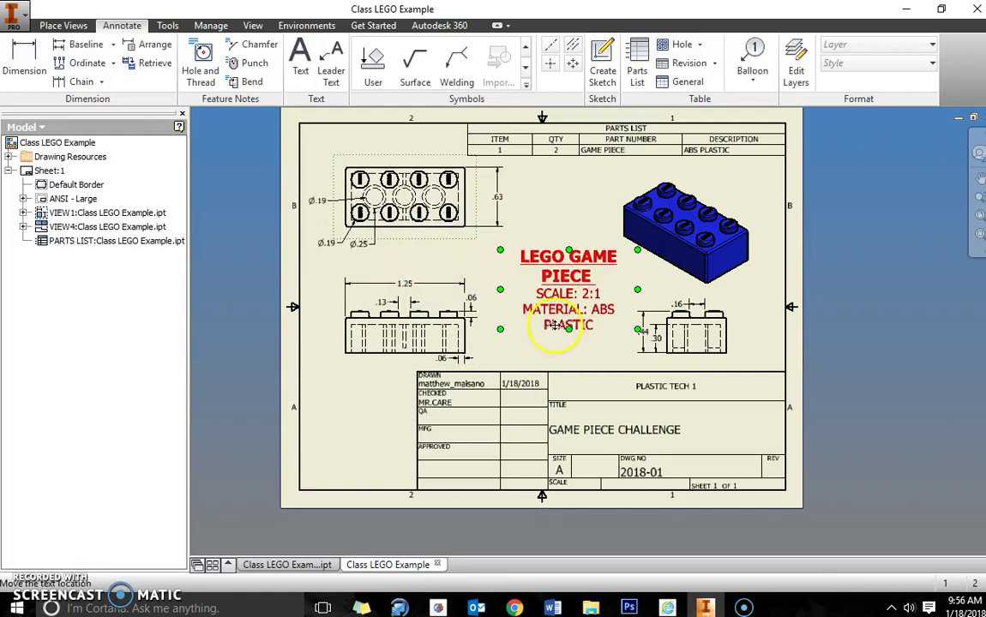
drag(707, 294, 737, 279)
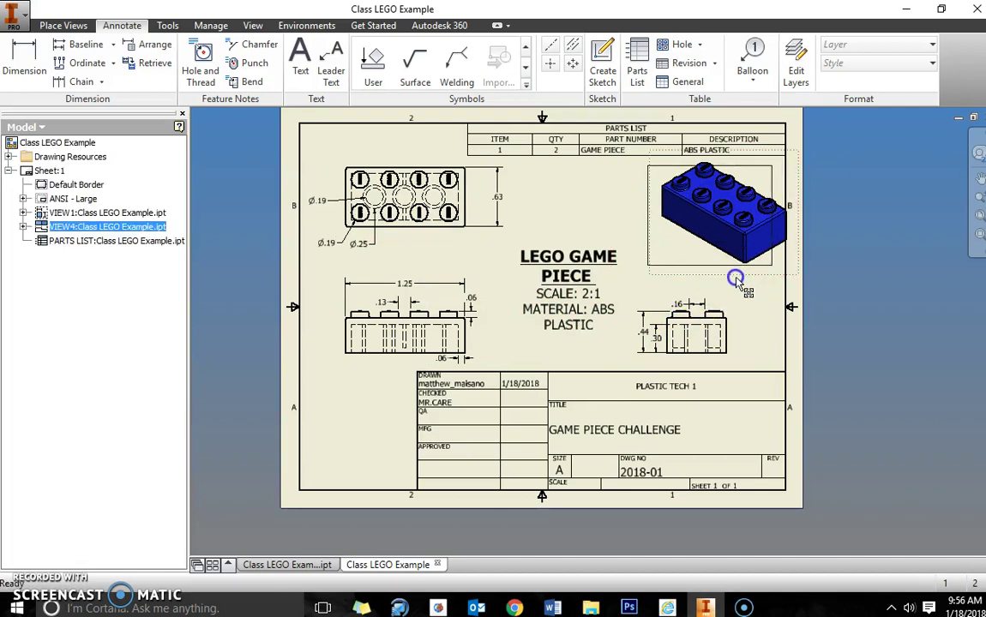
drag(708, 366, 736, 369)
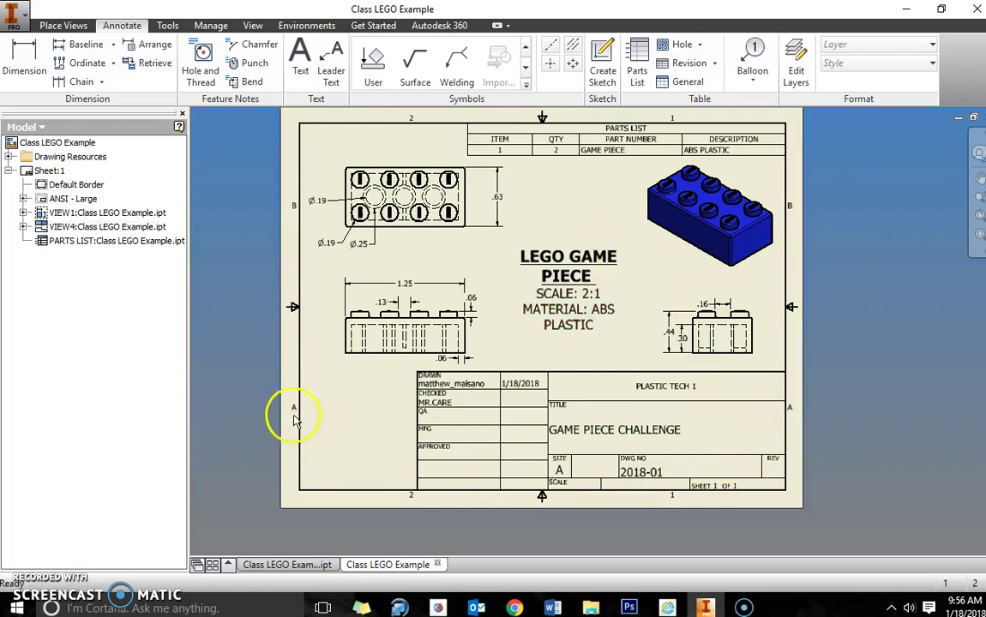
- Print to \\hsprintserver\ToshibaColor at Best fit scale and open the preview
click(13, 15)
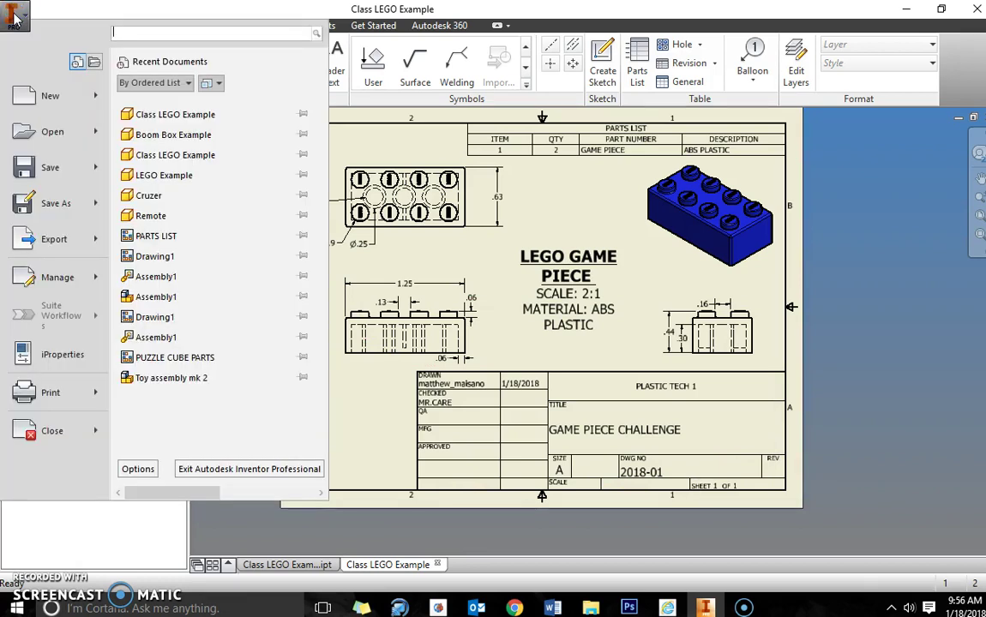
click(77, 404)
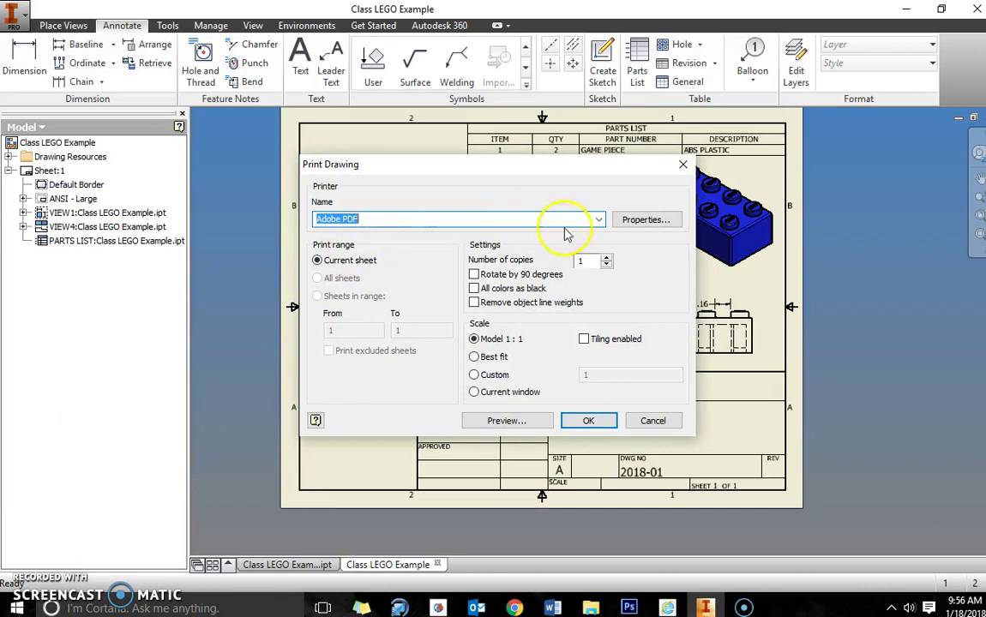
click(598, 220)
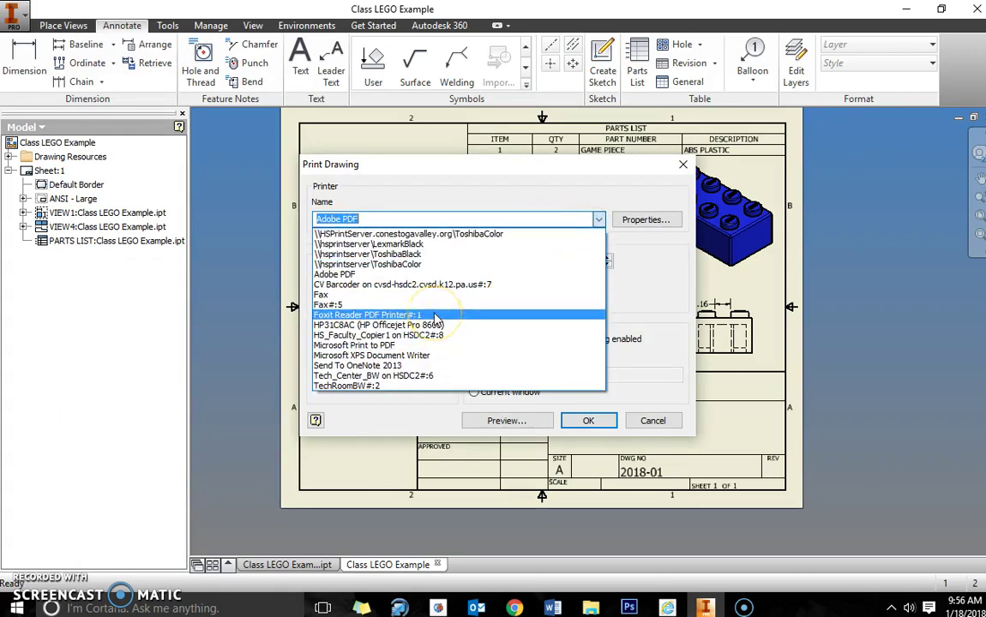
click(424, 264)
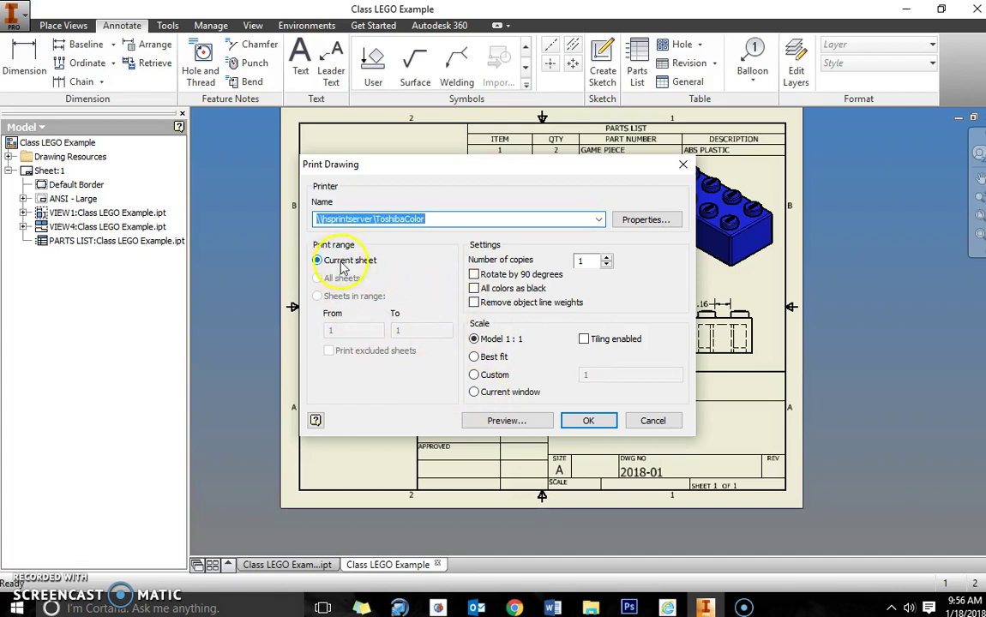
click(476, 358)
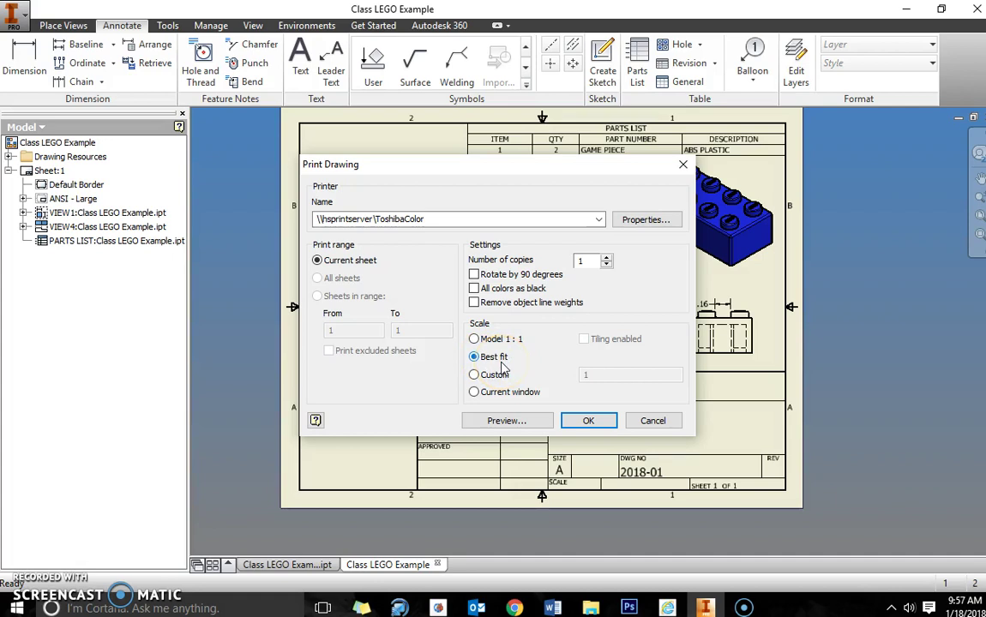
click(507, 422)
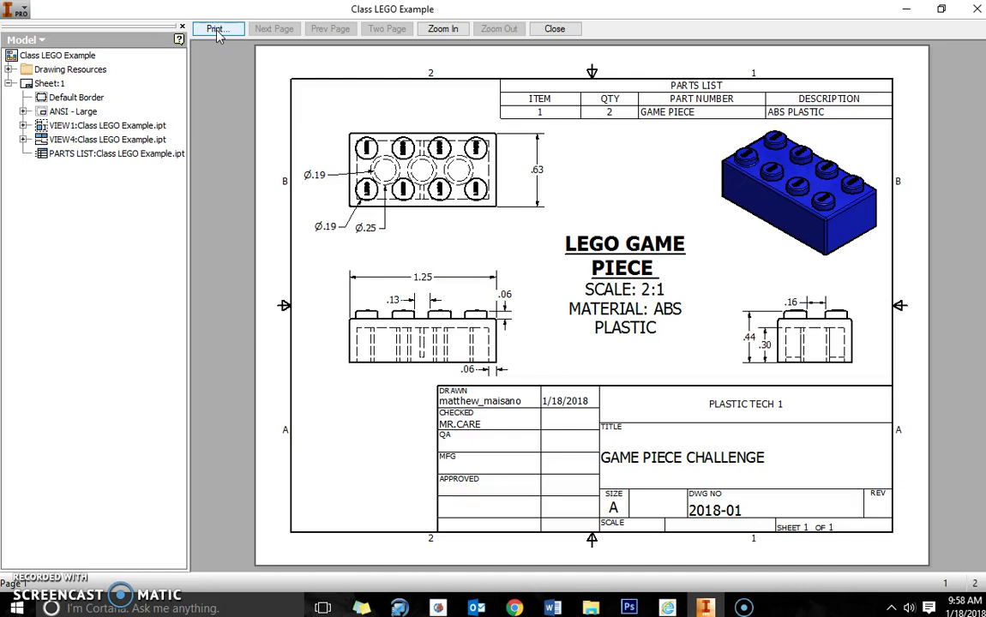
- Close the print preview after reviewing the LEGO drawing layout
click(555, 28)
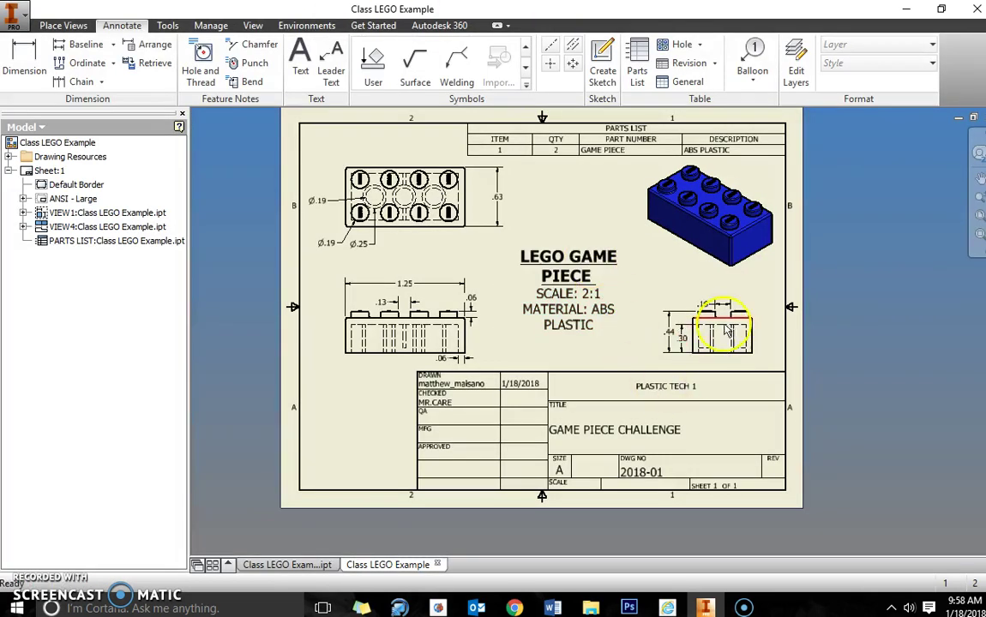